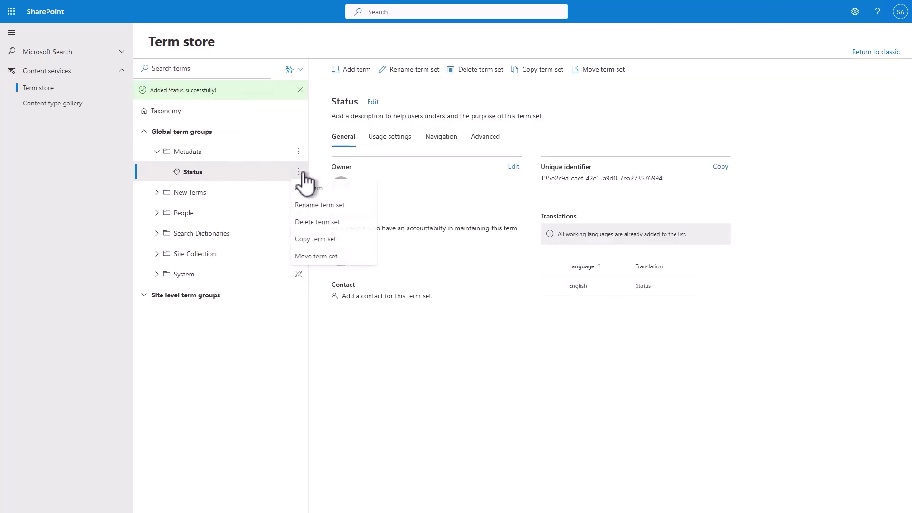
Add the terms Complete and In Progress to the Status term set in the Metadata group
{"action": "left_click", "coordinate": [311, 186]}
{"action": "type", "text": "Complete"}
{"action": "key", "text": "Return"}
{"action": "left_click", "coordinate": [299, 171]}
{"action": "left_click", "coordinate": [308, 187]}
{"action": "type", "text": "In Progress"}
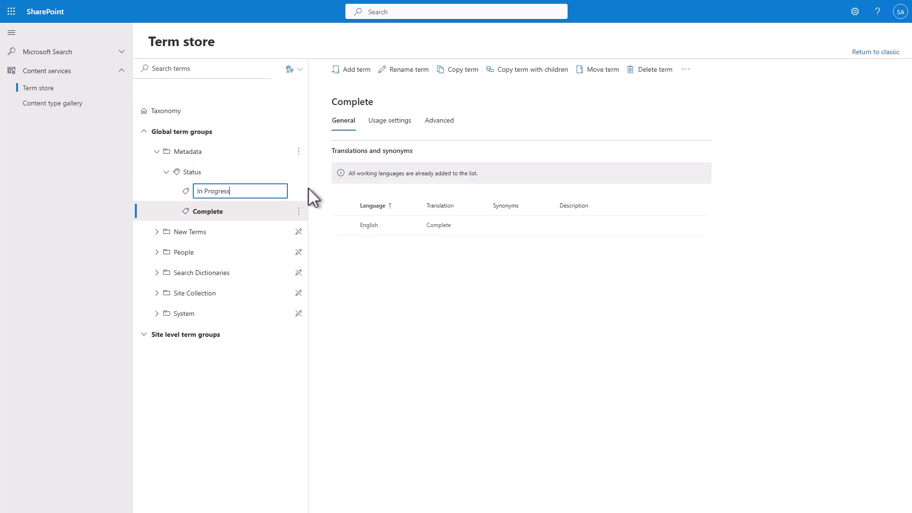
{"action": "key", "text": "Return"}
Add the terms Started and On Hold to the Status term set
{"action": "left_click", "coordinate": [298, 171]}
{"action": "left_click", "coordinate": [308, 187]}
{"action": "type", "text": "Started"}
{"action": "key", "text": "Return"}
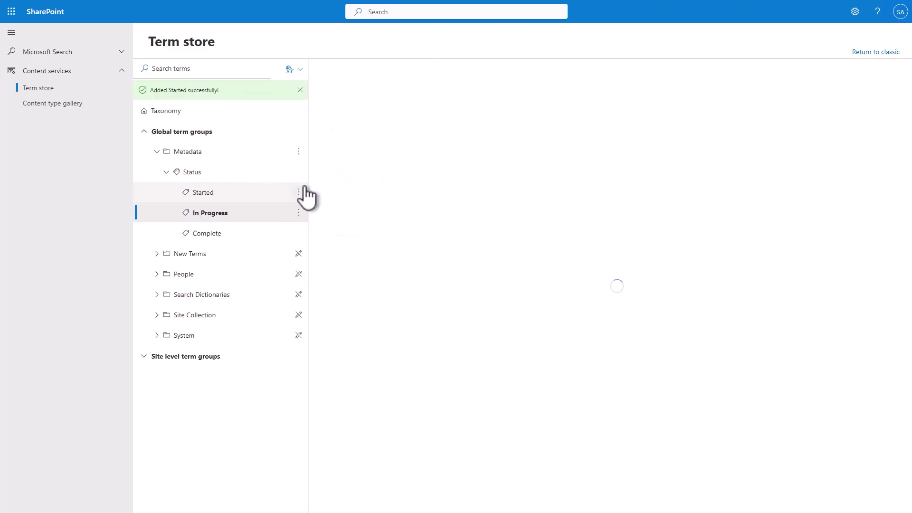
{"action": "type", "text": "On Hold"}
{"action": "key", "text": "Return"}
Create a term set named Document Type in the Metadata term group
{"action": "left_click", "coordinate": [298, 151]}
{"action": "left_click", "coordinate": [304, 163]}
{"action": "type", "text": "Document Type"}
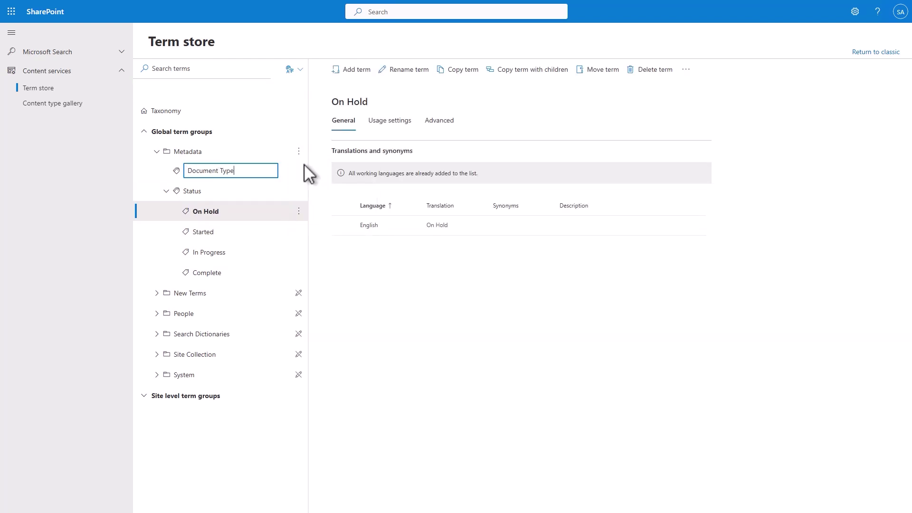
{"action": "key", "text": "Return"}
Add the terms Agreement, Contract and Marking Document to the Document Type term set
{"action": "left_click", "coordinate": [298, 172]}
{"action": "left_click", "coordinate": [307, 190]}
{"action": "type", "text": "Agreement"}
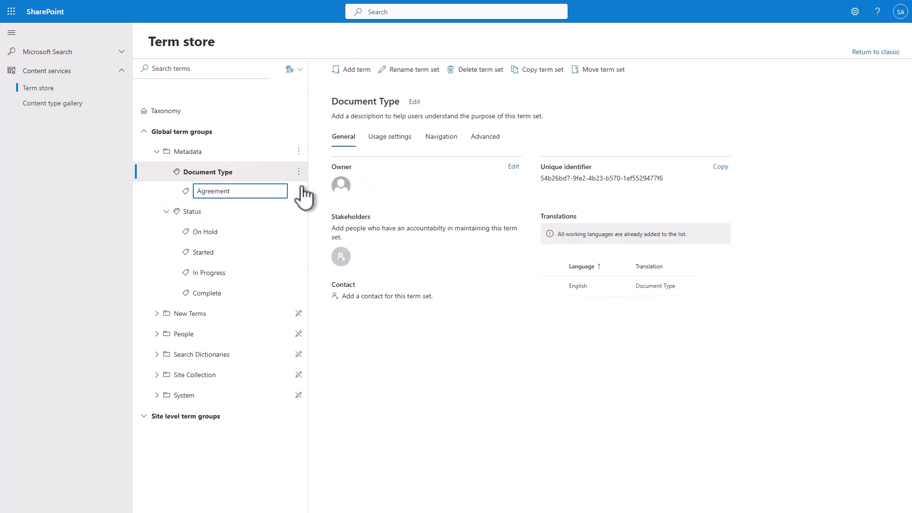
{"action": "key", "text": "Return"}
{"action": "left_click", "coordinate": [299, 172]}
{"action": "left_click", "coordinate": [308, 190]}
{"action": "type", "text": "Contract"}
{"action": "key", "text": "Return"}
{"action": "left_click", "coordinate": [299, 172]}
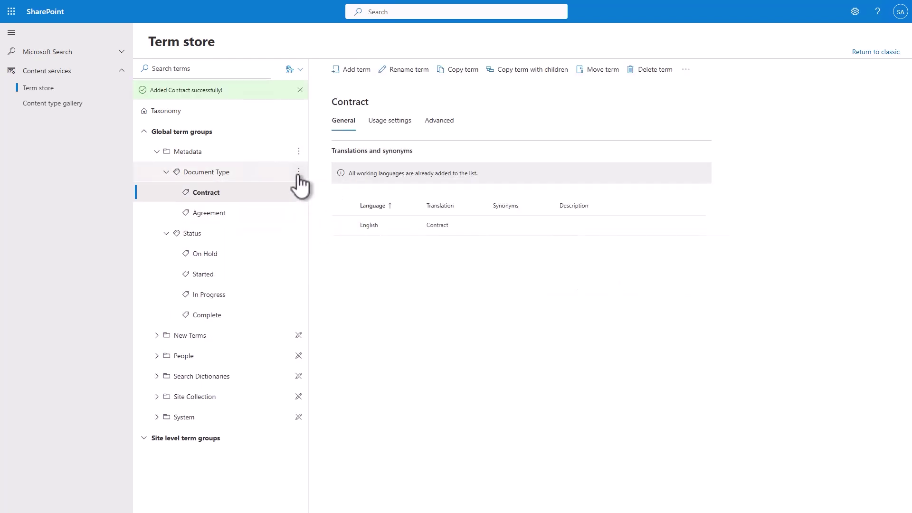
{"action": "left_click", "coordinate": [307, 189]}
{"action": "type", "text": "Marking Document"}
{"action": "key", "text": "Return"}
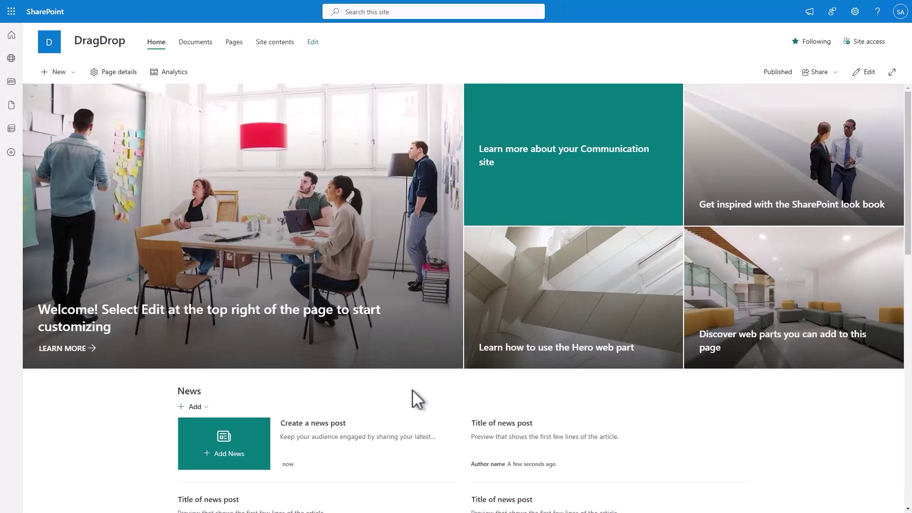
Open the Bean-to-Cup Machines folder in the Account document library of the DragDrop site
{"action": "left_click", "coordinate": [278, 44]}
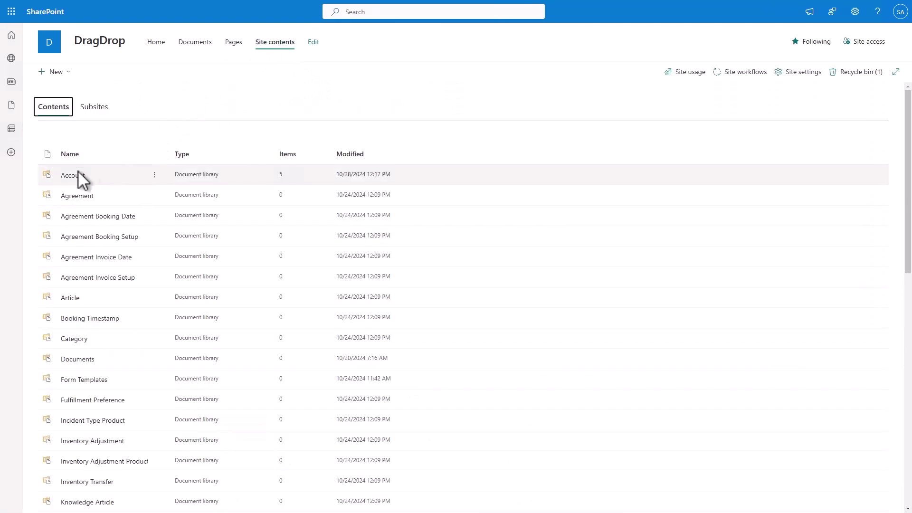
{"action": "left_click", "coordinate": [70, 175]}
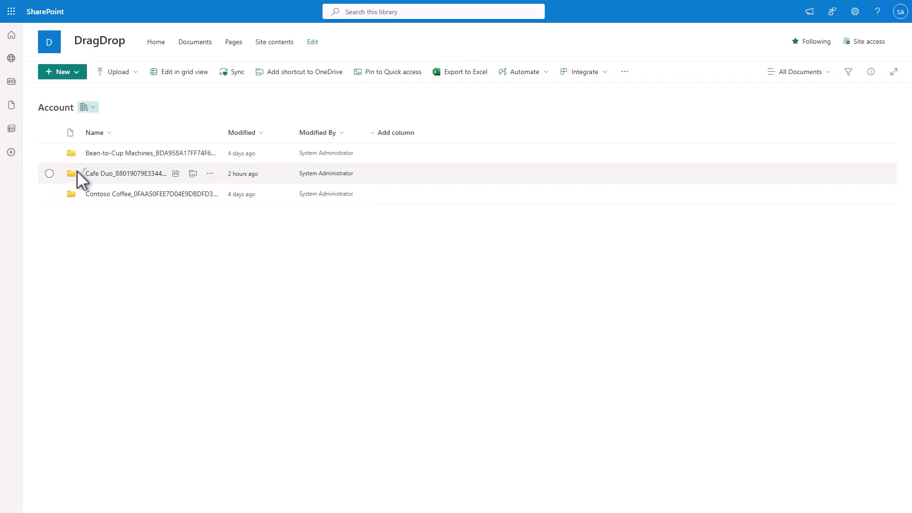
{"action": "left_click", "coordinate": [107, 153]}
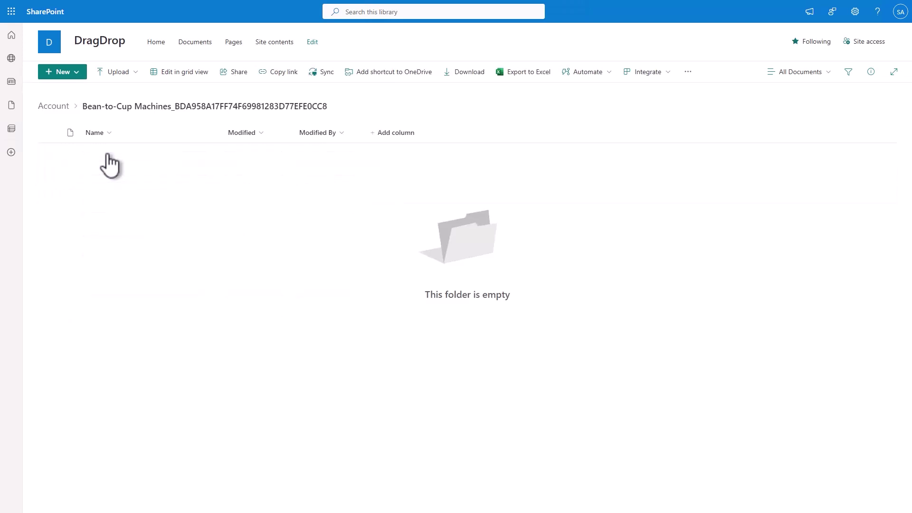
Create a managed metadata column named Status linked to the Status term set from the Metadata group
{"action": "left_click", "coordinate": [388, 133]}
{"action": "scroll", "coordinate": [554, 220], "scroll_direction": "down", "scroll_amount": 3}
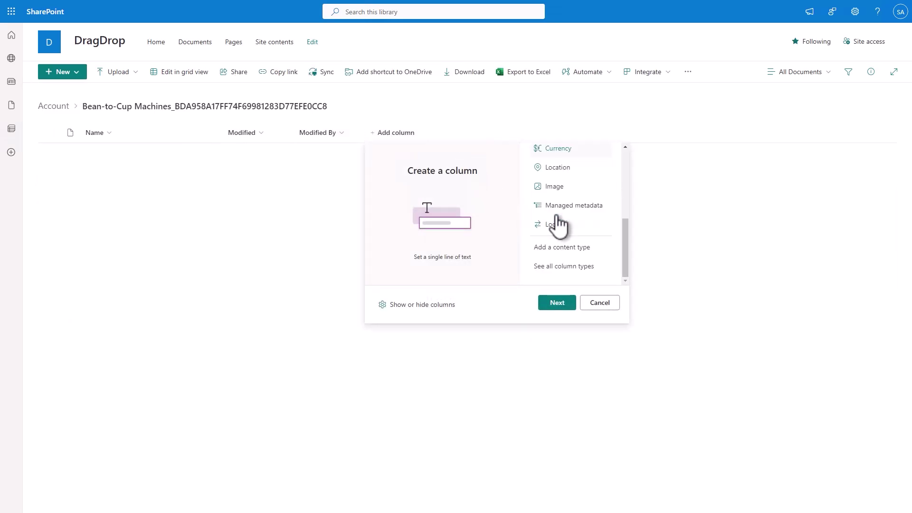
{"action": "left_click", "coordinate": [554, 208]}
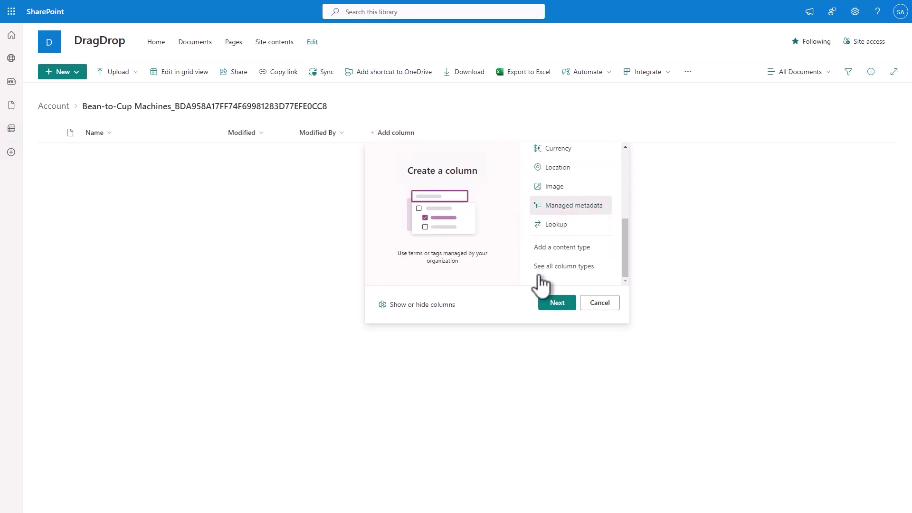
{"action": "left_click", "coordinate": [544, 304]}
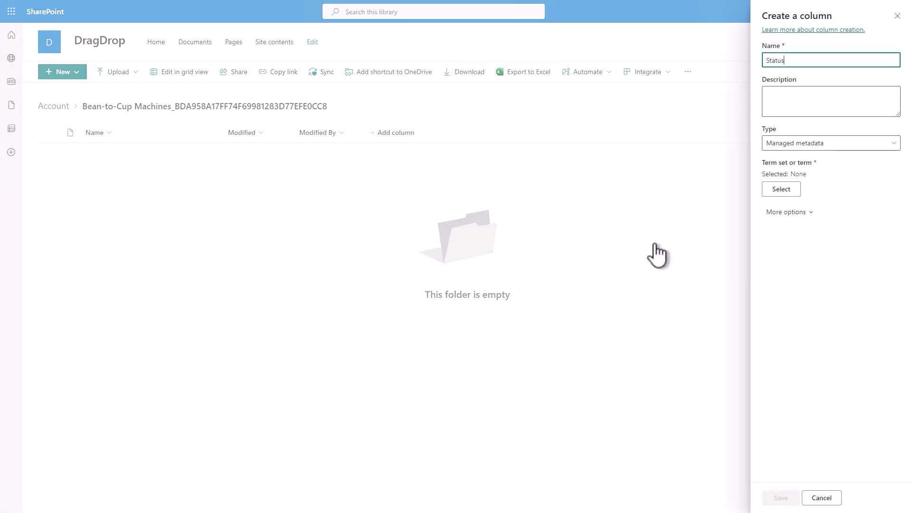
{"action": "left_click", "coordinate": [765, 190]}
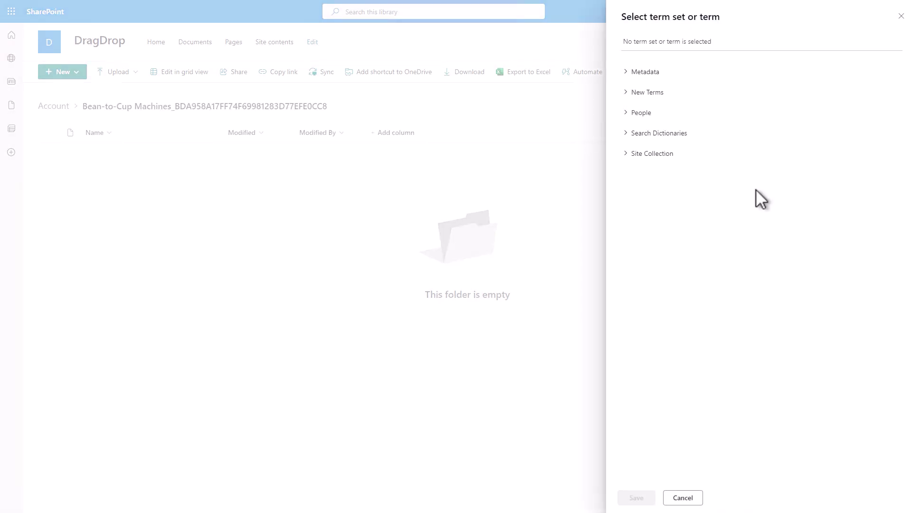
{"action": "left_click", "coordinate": [626, 75]}
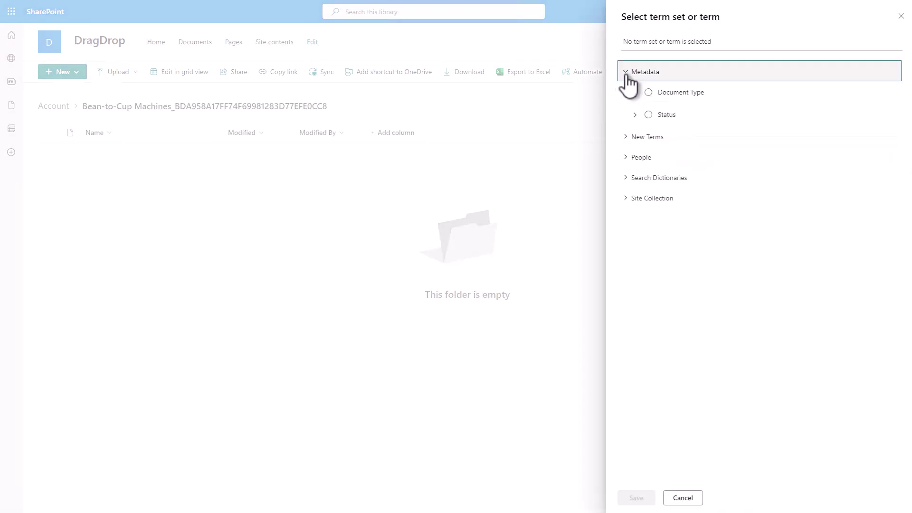
{"action": "left_click", "coordinate": [667, 116]}
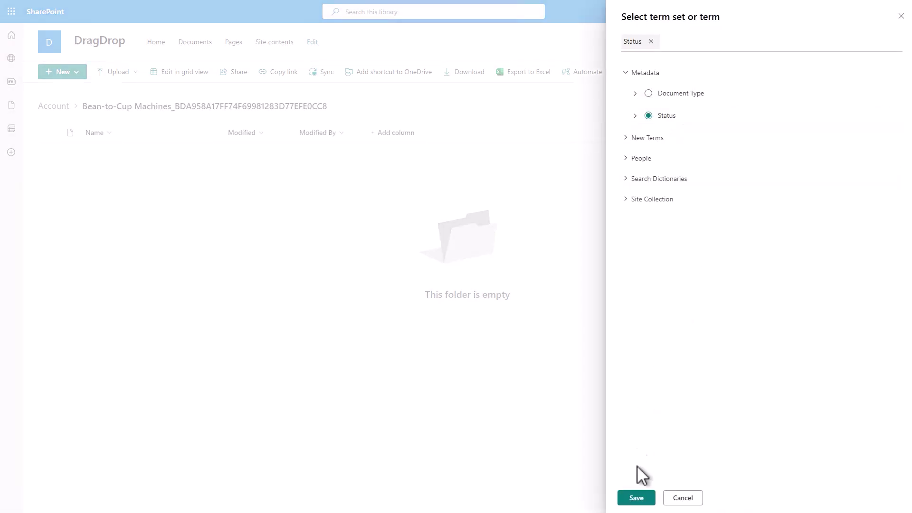
{"action": "left_click", "coordinate": [637, 497]}
{"action": "left_click", "coordinate": [781, 498]}
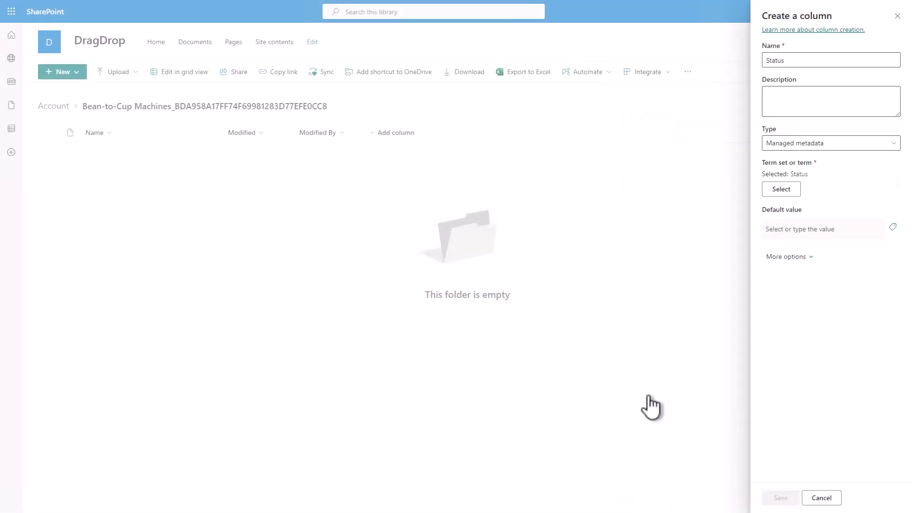
Create a managed metadata column named Document Type linked to the Document Type term set from the Metadata group
{"action": "left_click", "coordinate": [460, 132]}
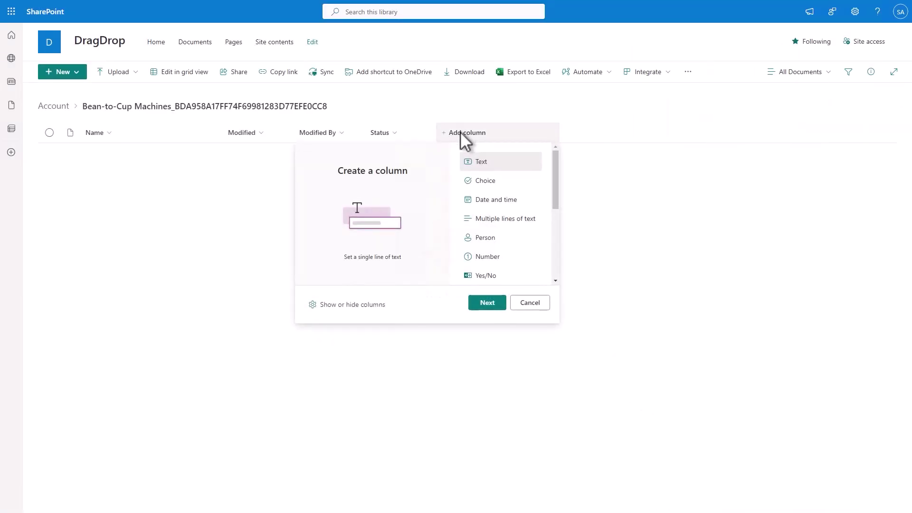
{"action": "scroll", "coordinate": [498, 213], "scroll_direction": "down", "scroll_amount": 3}
{"action": "left_click", "coordinate": [499, 203]}
{"action": "left_click", "coordinate": [489, 304]}
{"action": "type", "text": "Document Type"}
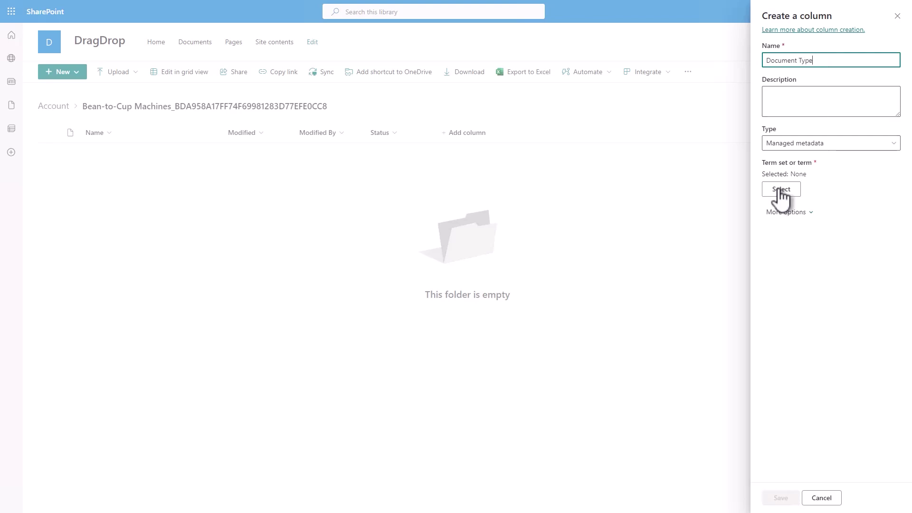
{"action": "left_click", "coordinate": [781, 189]}
{"action": "left_click", "coordinate": [626, 71]}
{"action": "left_click", "coordinate": [679, 91]}
{"action": "left_click", "coordinate": [637, 498]}
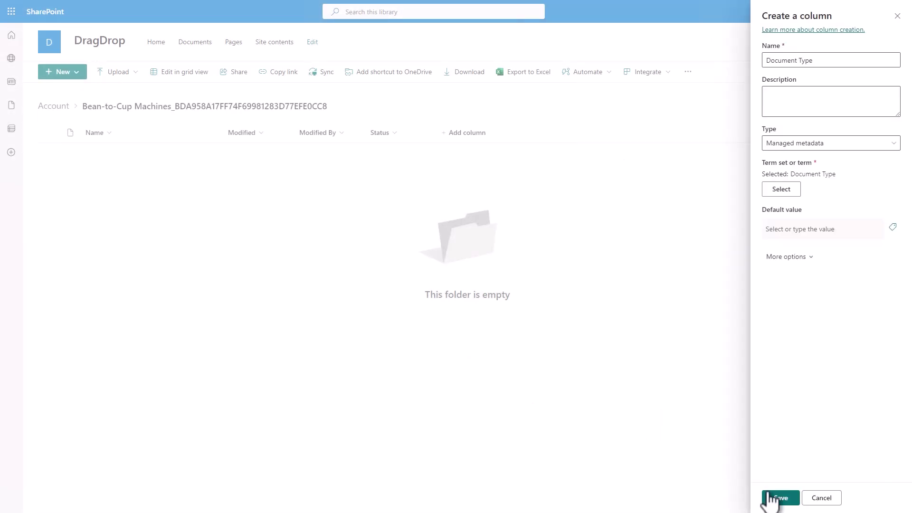
{"action": "left_click", "coordinate": [779, 497]}
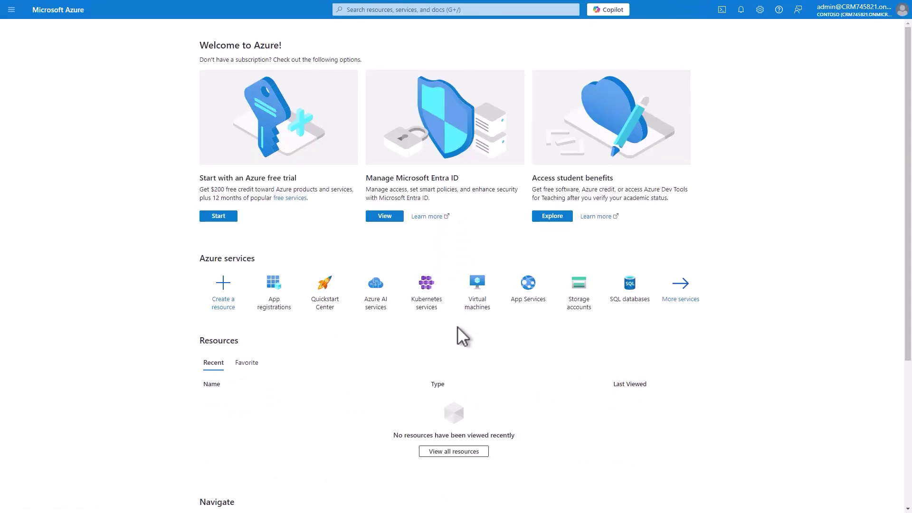
Search the Microsoft Azure portal for app registrations and open the App registrations service
{"action": "left_click", "coordinate": [374, 10]}
{"action": "type", "text": "app re"}
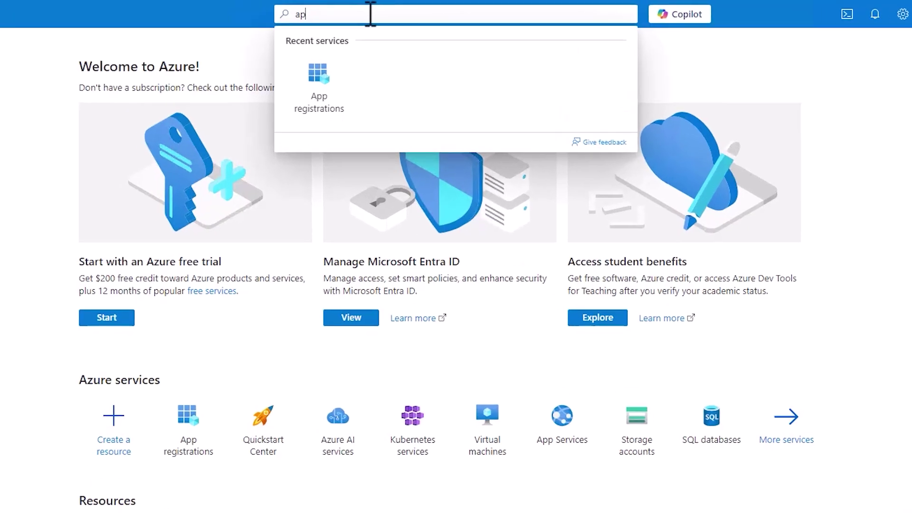
{"action": "type", "text": "gistrations"}
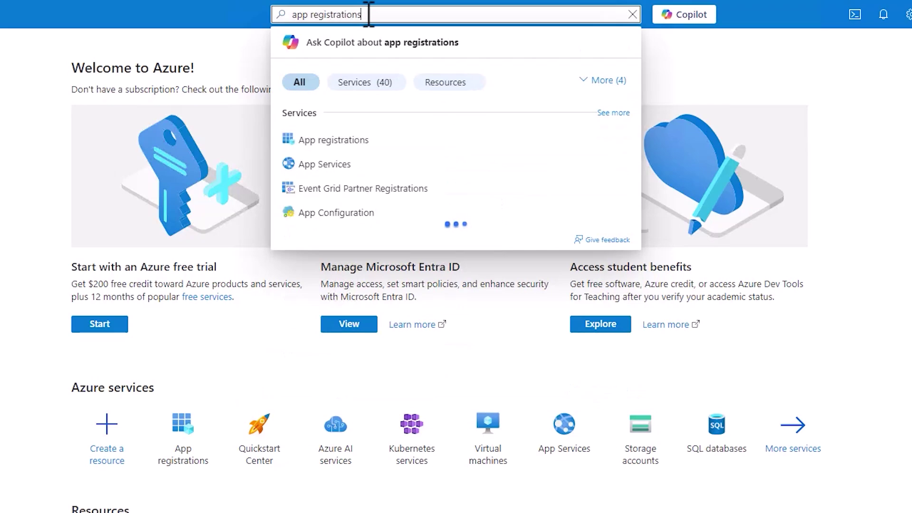
{"action": "left_click", "coordinate": [328, 141]}
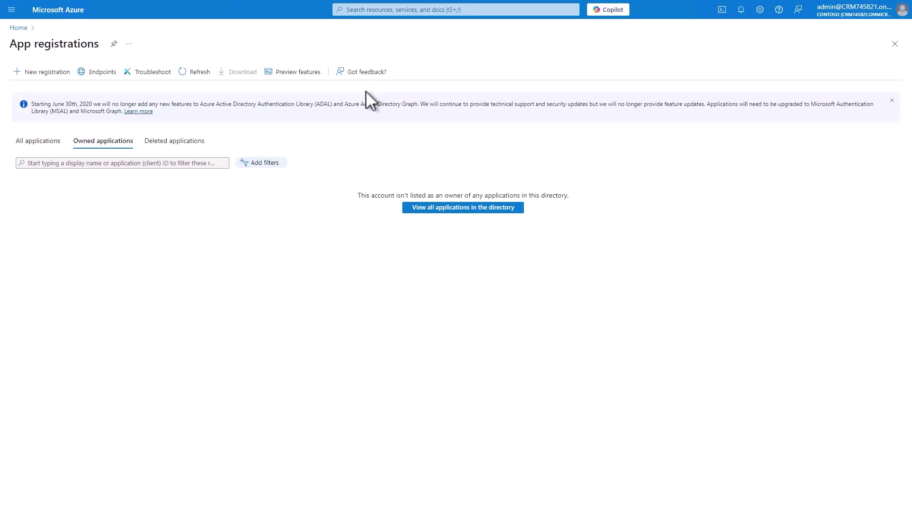
{"action": "left_click", "coordinate": [45, 72]}
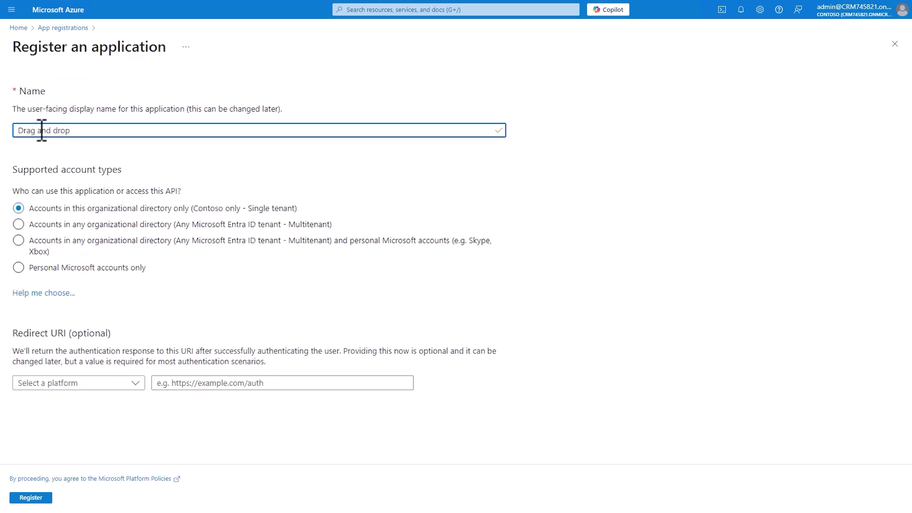
{"action": "left_click", "coordinate": [69, 224]}
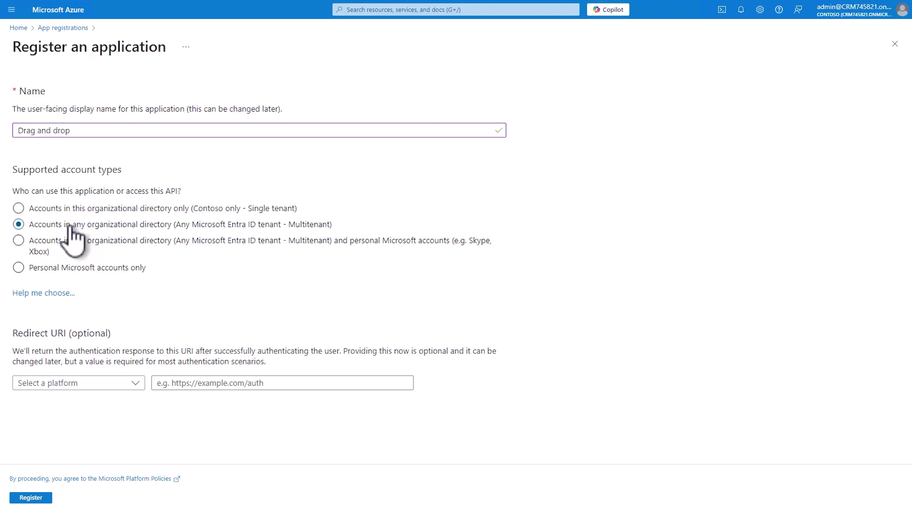
{"action": "left_click", "coordinate": [92, 386]}
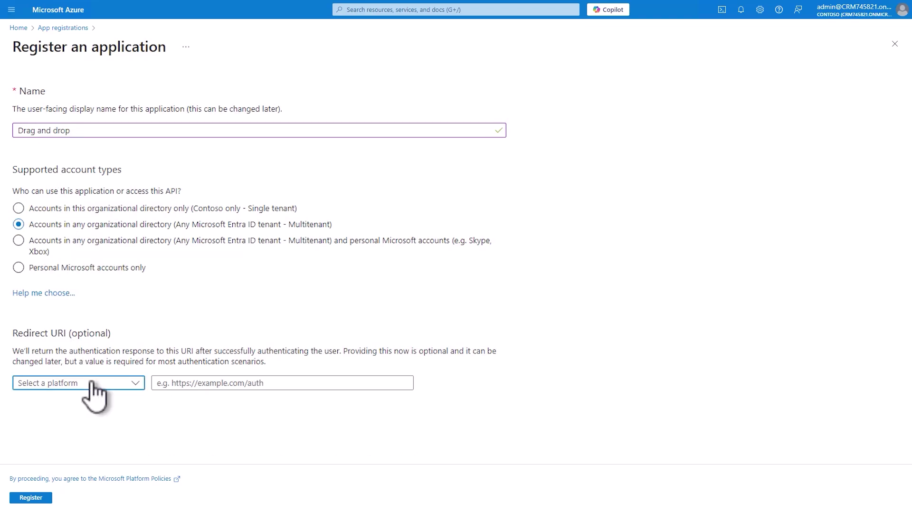
{"action": "left_click", "coordinate": [67, 420]}
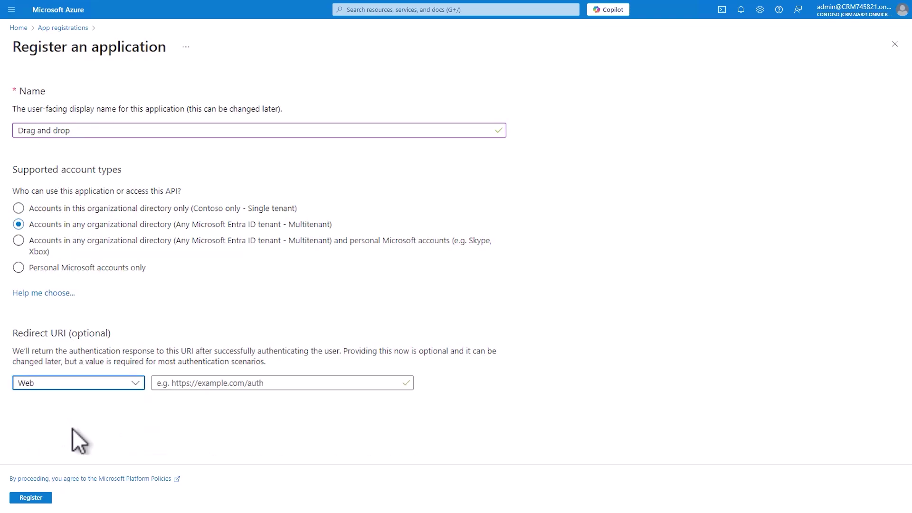
{"action": "left_click", "coordinate": [207, 383]}
{"action": "type", "text": "https://orgb25f0228.crm.dynamics.com/main.aspx"}
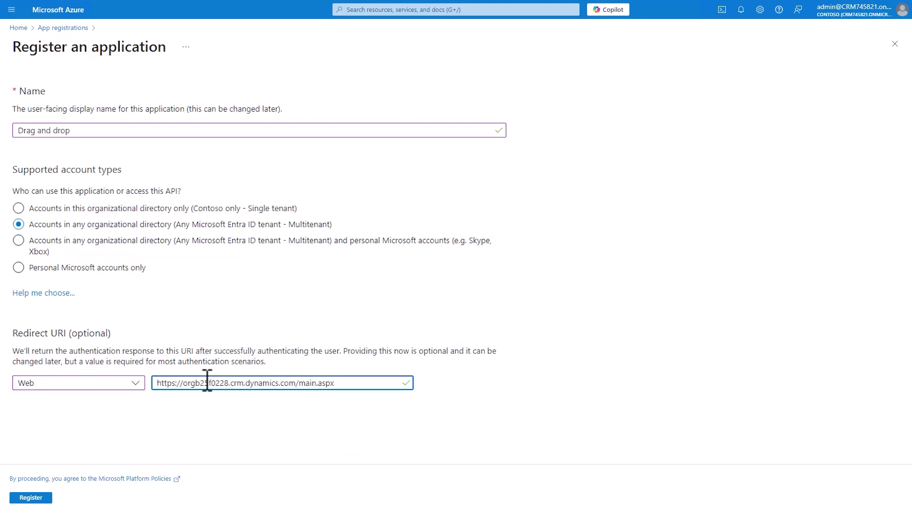
{"action": "left_click", "coordinate": [35, 497]}
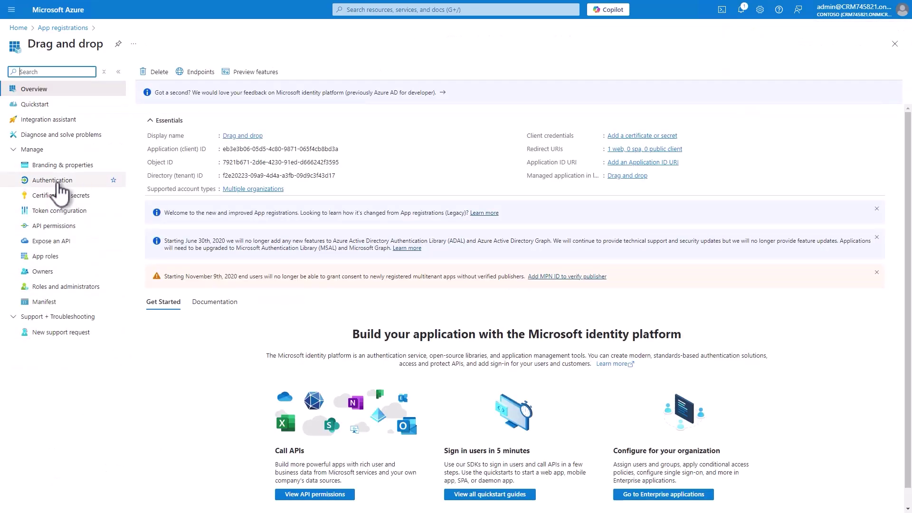
Enable access tokens and ID tokens in the application's authentication settings and save the change
{"action": "left_click", "coordinate": [58, 183]}
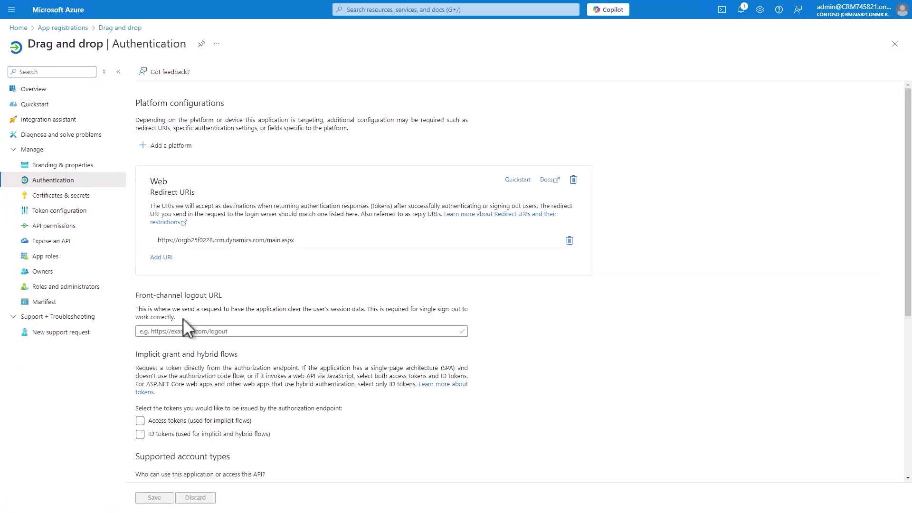
{"action": "scroll", "coordinate": [183, 318], "scroll_direction": "down", "scroll_amount": 2}
{"action": "left_click", "coordinate": [140, 326]}
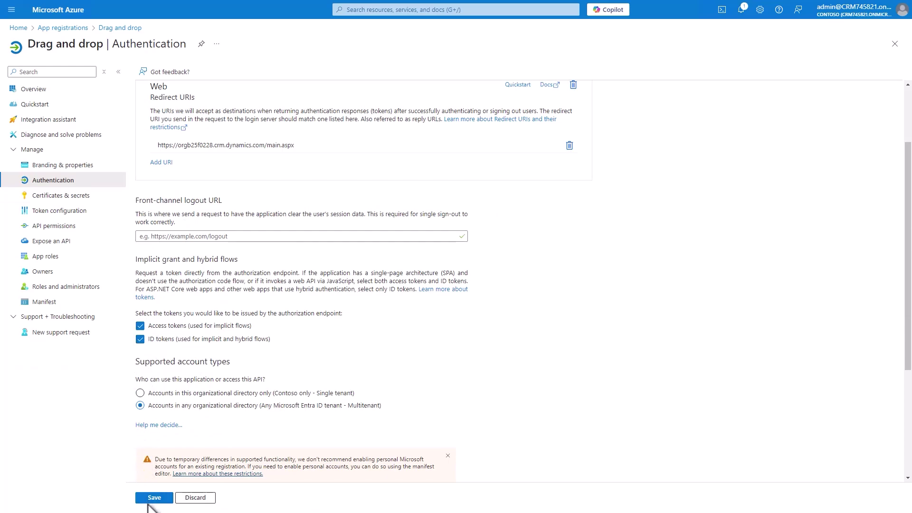
{"action": "left_click", "coordinate": [152, 498]}
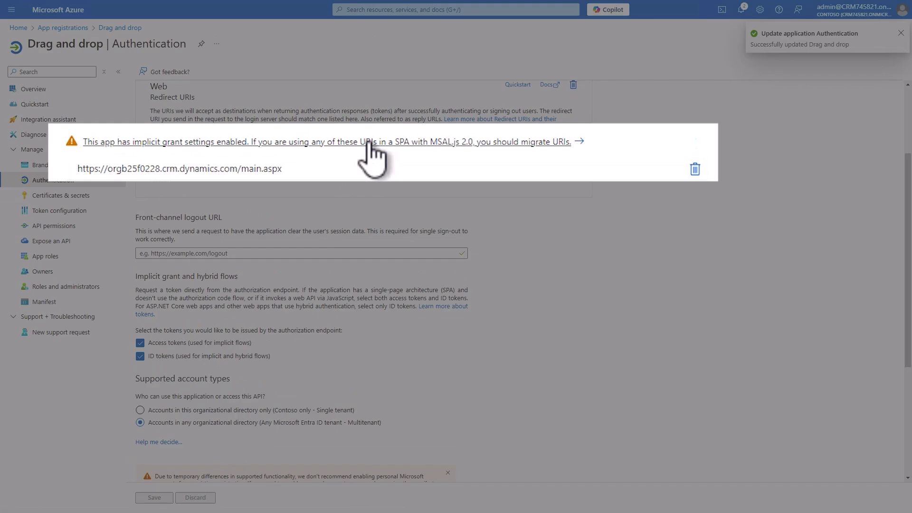
{"action": "left_click", "coordinate": [354, 145]}
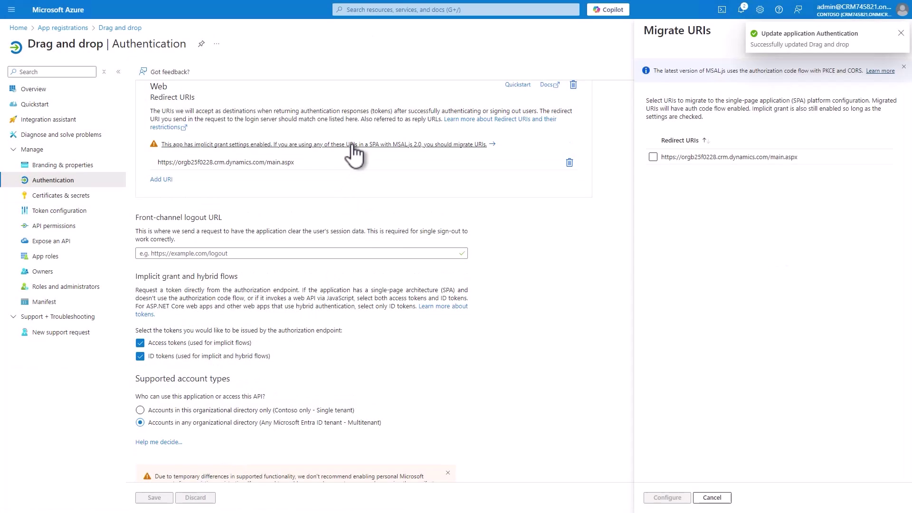
{"action": "left_click", "coordinate": [652, 157]}
{"action": "left_click", "coordinate": [667, 497]}
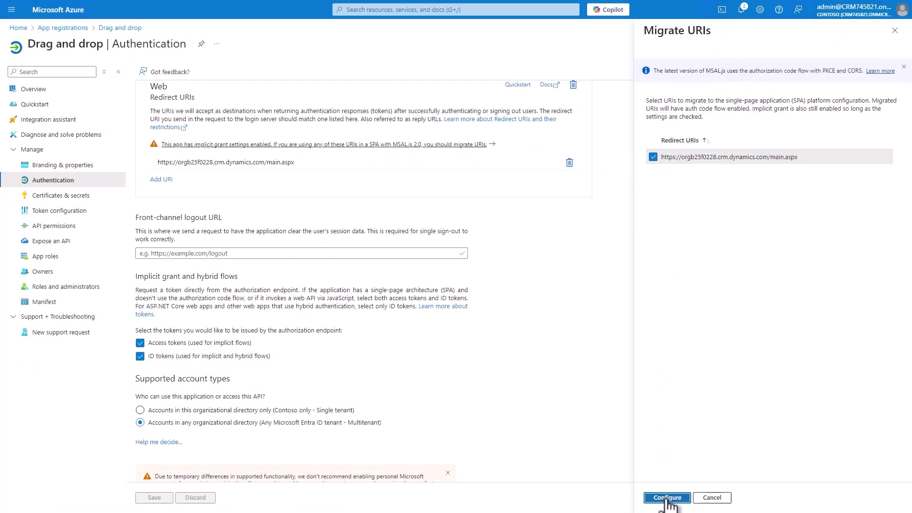
Add the delegated Dynamics CRM permission user_impersonation to the Drag and drop application's API permissions
{"action": "left_click", "coordinate": [55, 227]}
{"action": "left_click", "coordinate": [172, 211]}
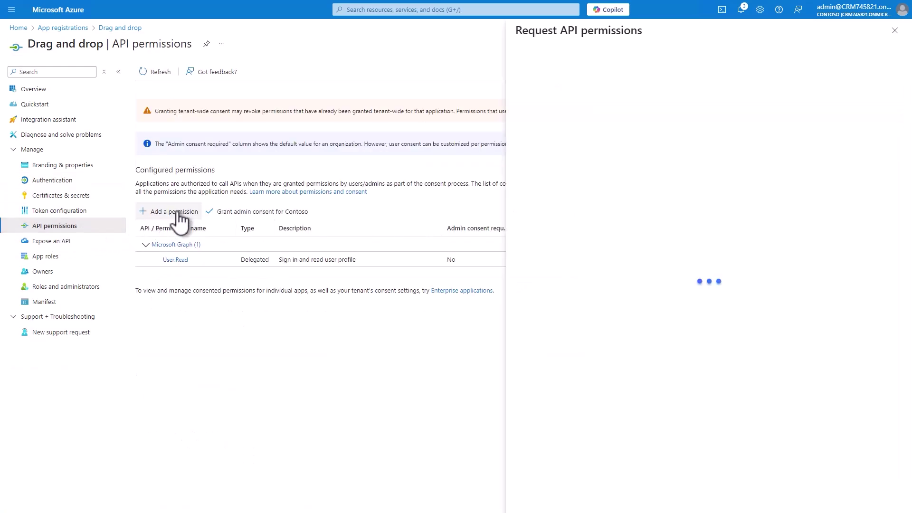
{"action": "left_click", "coordinate": [811, 251]}
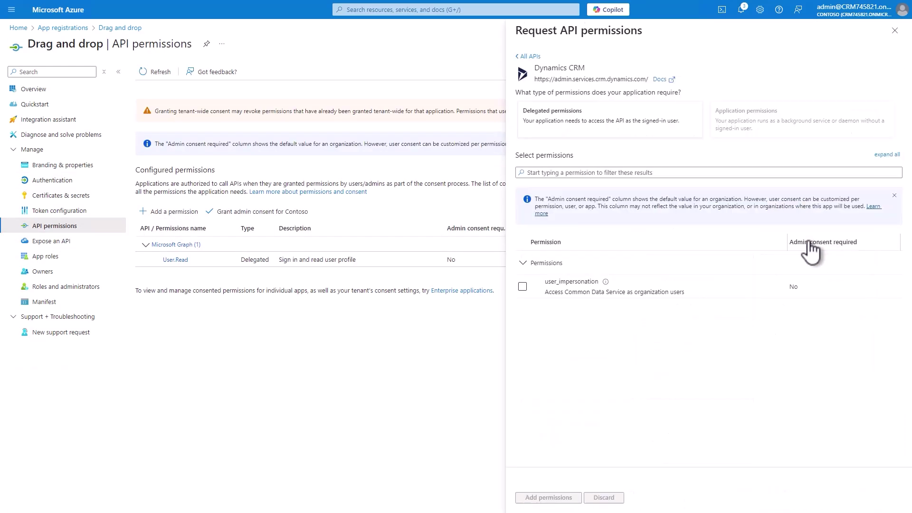
{"action": "left_click", "coordinate": [523, 286]}
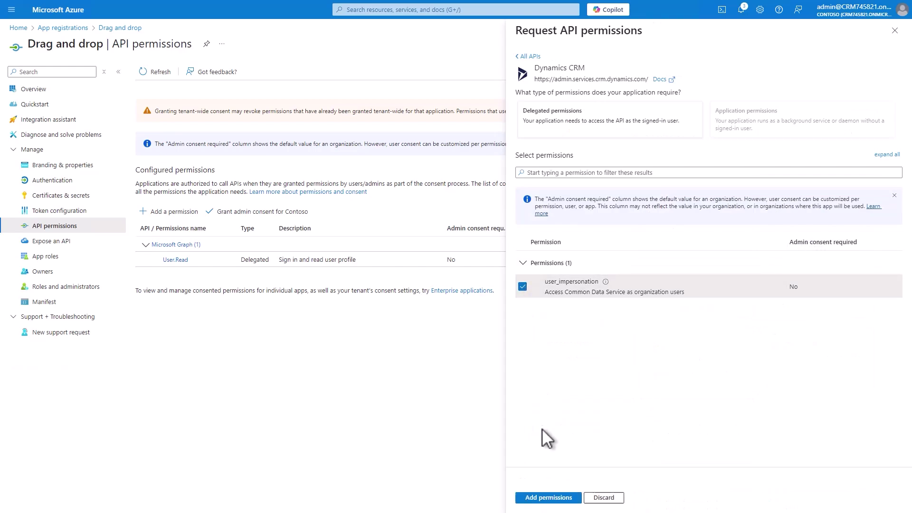
{"action": "left_click", "coordinate": [544, 499]}
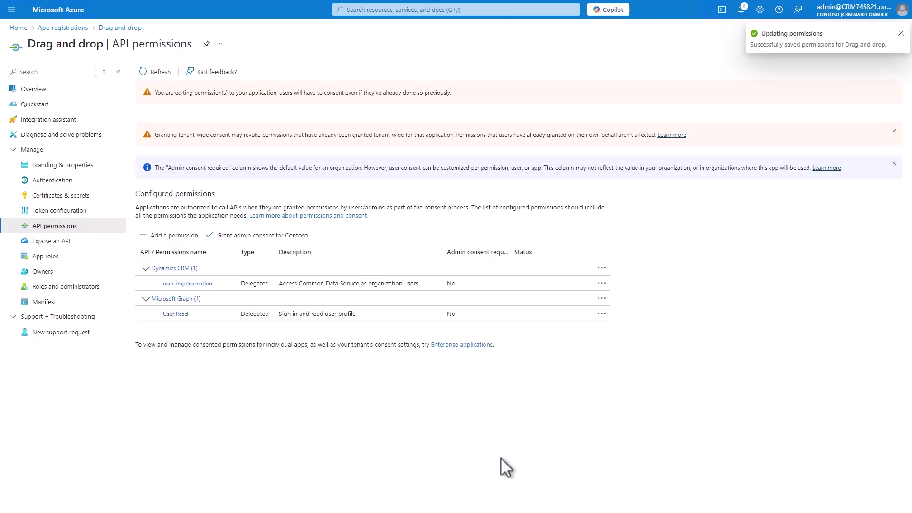
Start another permission request for SharePoint with delegated permissions and select AllSites.Read and AllSites.Write
{"action": "left_click", "coordinate": [171, 236]}
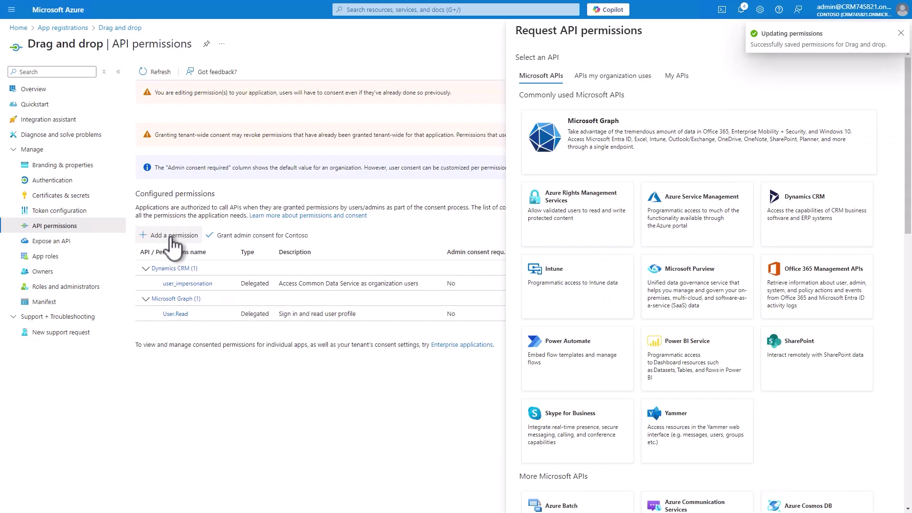
{"action": "left_click", "coordinate": [839, 377]}
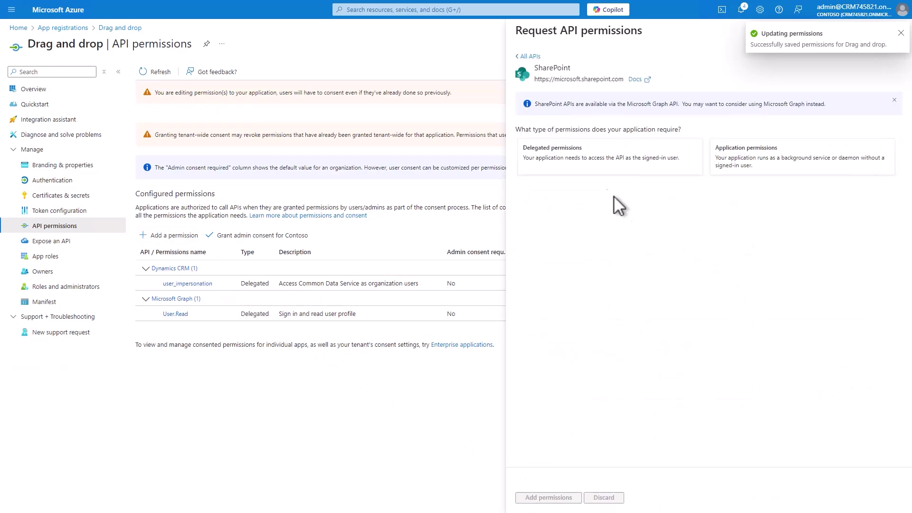
{"action": "left_click", "coordinate": [599, 161]}
{"action": "left_click", "coordinate": [524, 300]}
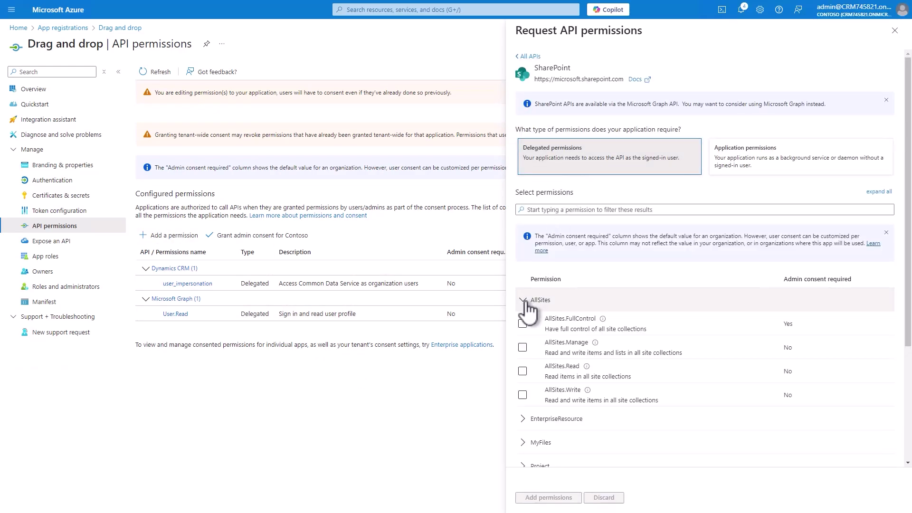
{"action": "left_click", "coordinate": [522, 370]}
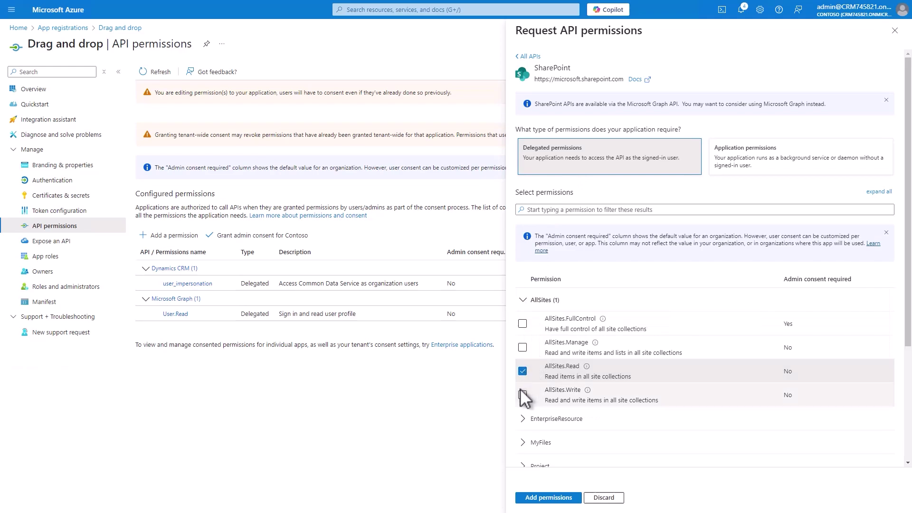
{"action": "left_click", "coordinate": [522, 394]}
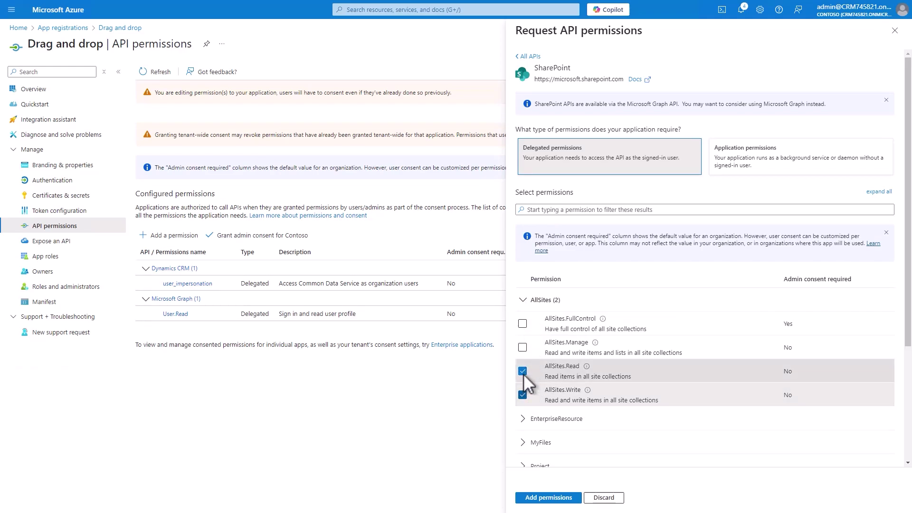
Include TermStore.Read.All when adding the selected SharePoint permissions, and grant admin consent for Contoso
{"action": "left_click", "coordinate": [524, 300]}
{"action": "scroll", "coordinate": [574, 370], "scroll_direction": "down", "scroll_amount": 1}
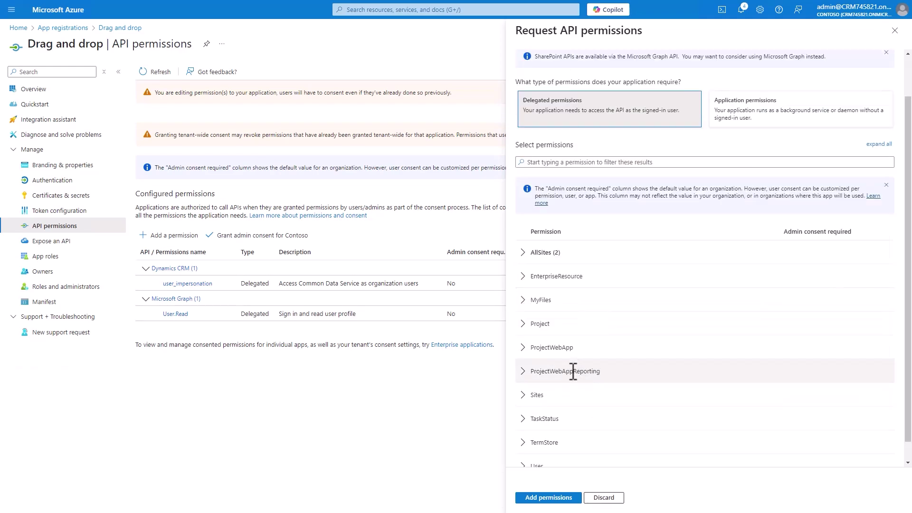
{"action": "left_click", "coordinate": [588, 441]}
{"action": "scroll", "coordinate": [599, 407], "scroll_direction": "down", "scroll_amount": 1}
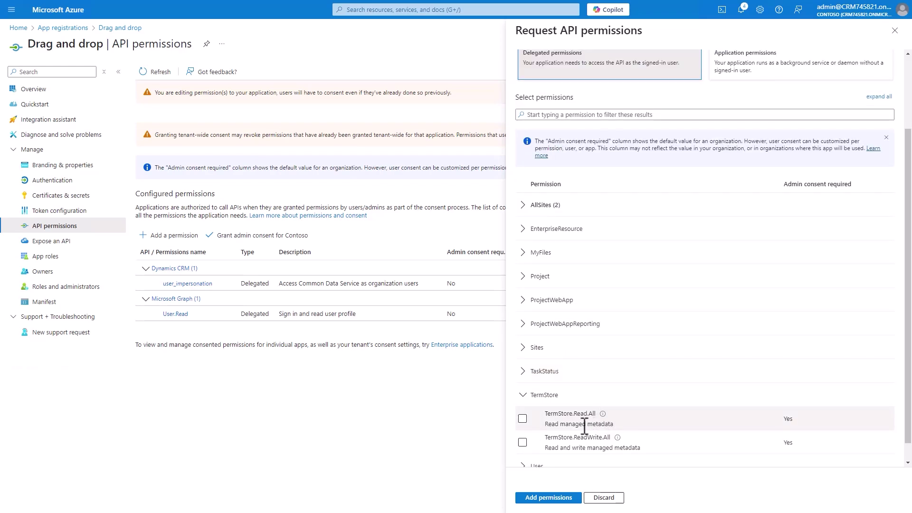
{"action": "left_click", "coordinate": [522, 418]}
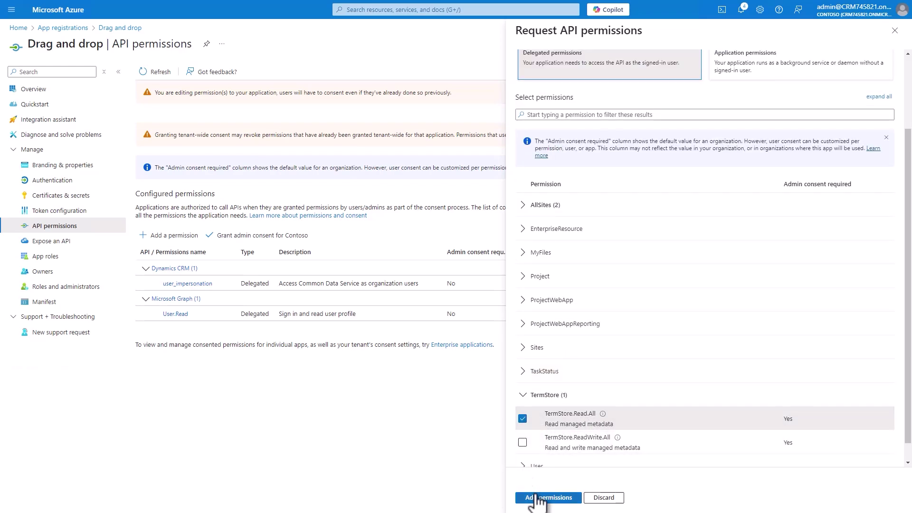
{"action": "left_click", "coordinate": [538, 497]}
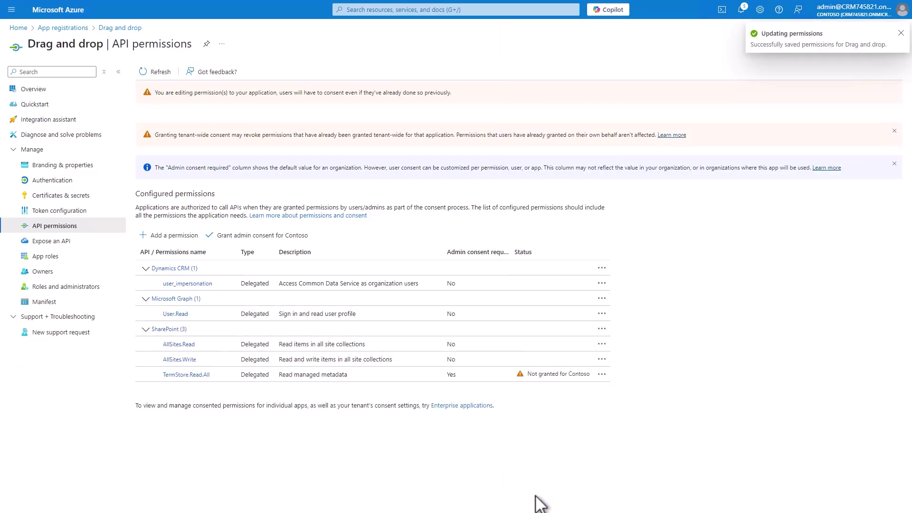
{"action": "left_click", "coordinate": [249, 236]}
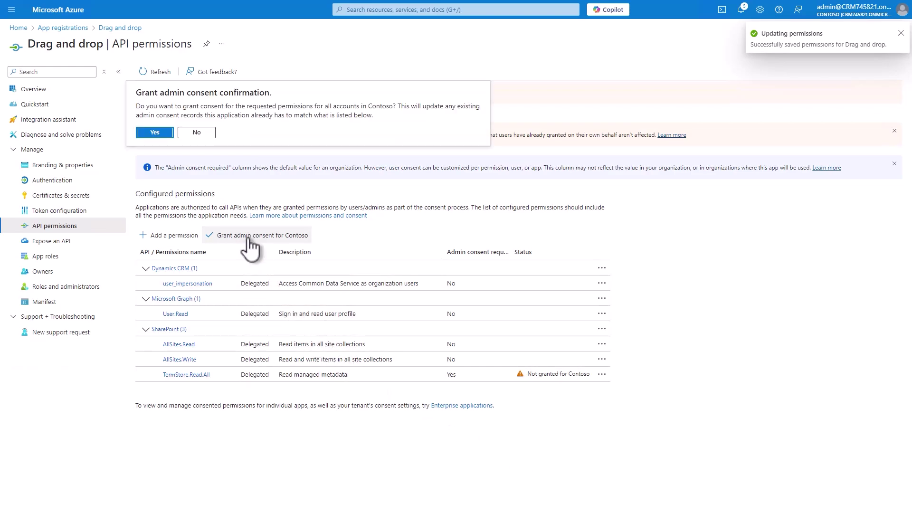
{"action": "left_click", "coordinate": [155, 132]}
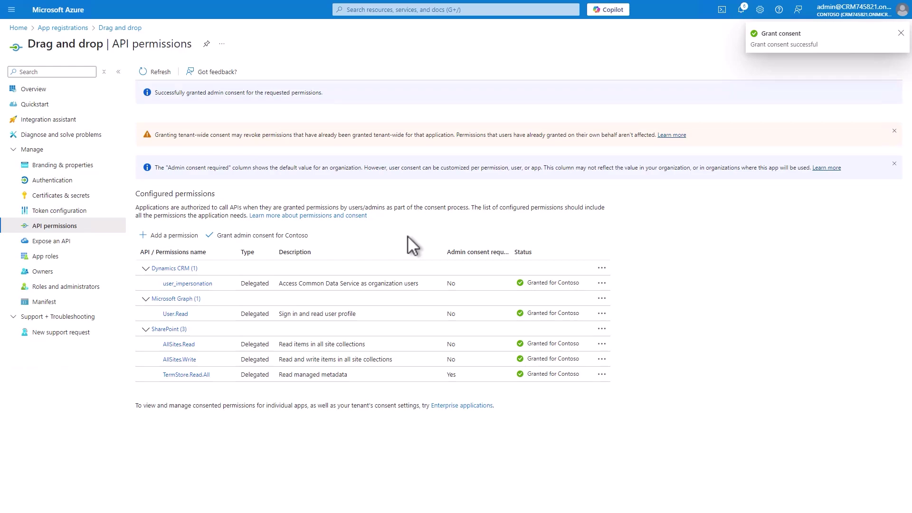
Copy the application (client) ID from the app's overview and record it in a Notepad file labelled "Application ID:"
{"action": "left_click", "coordinate": [26, 90]}
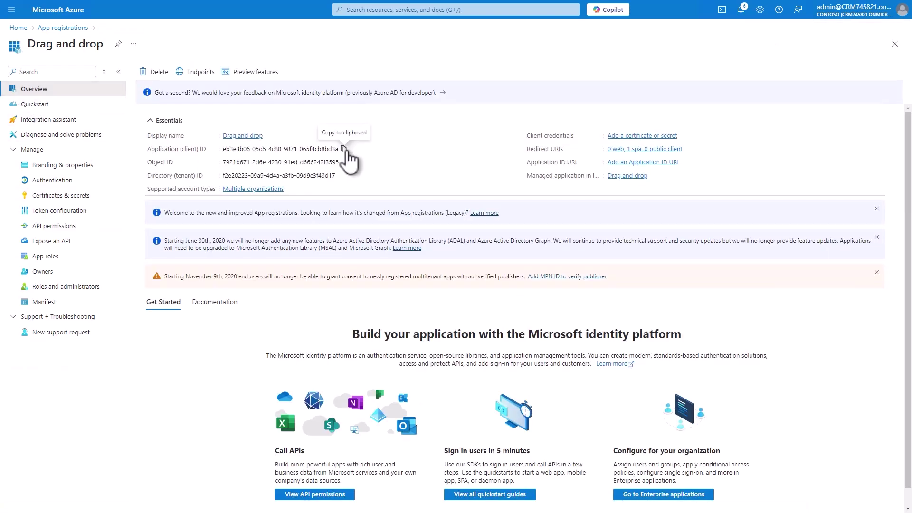
{"action": "left_click", "coordinate": [344, 149]}
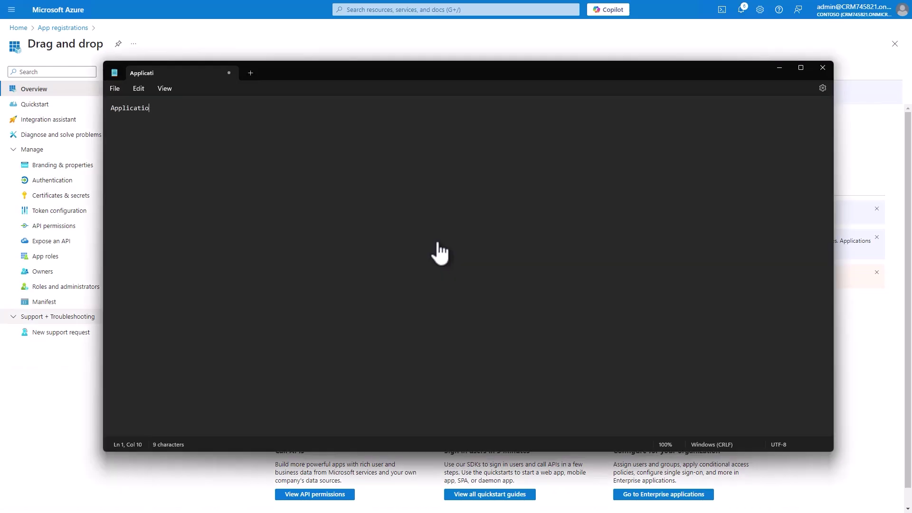
{"action": "type", "text": "n ID:"}
{"action": "key", "text": "ctrl+v"}
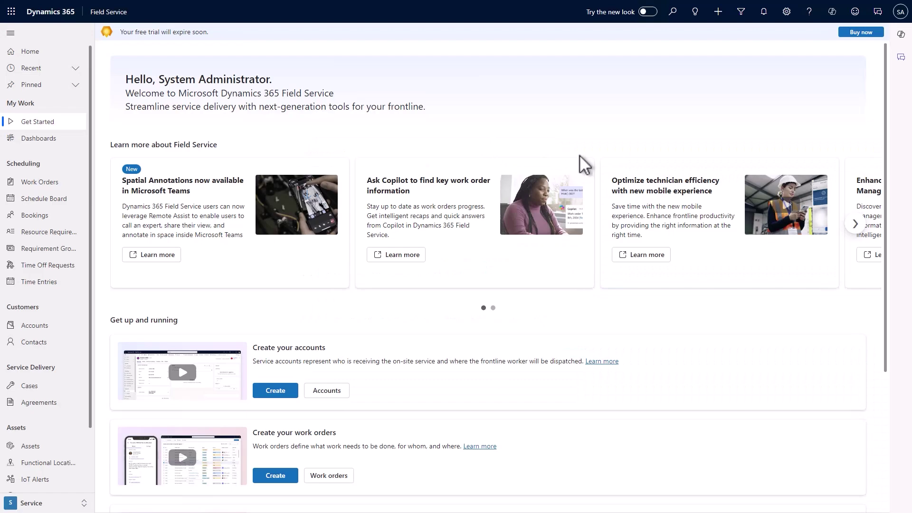
Switch to Dynamics 365 and open the Default Site record among the SharePoint sites in the Document Management settings
{"action": "left_click", "coordinate": [786, 11]}
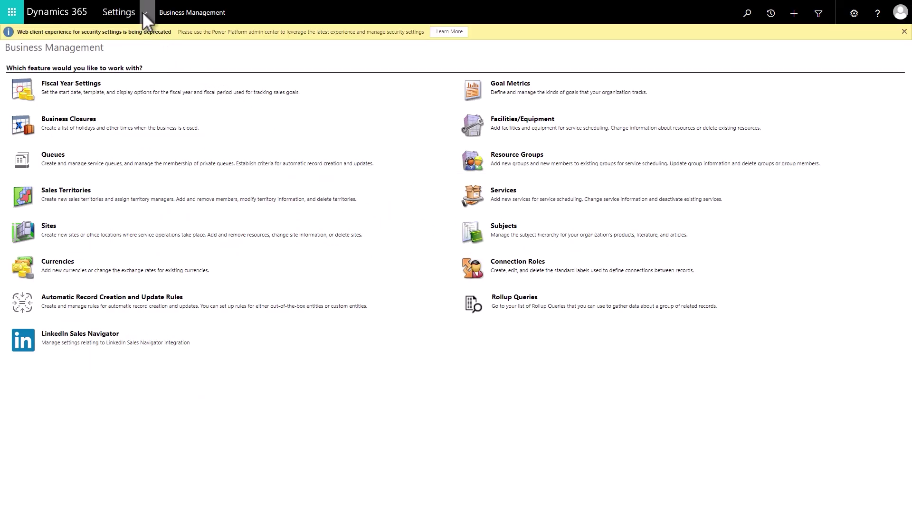
{"action": "left_click", "coordinate": [143, 12]}
{"action": "left_click", "coordinate": [235, 178]}
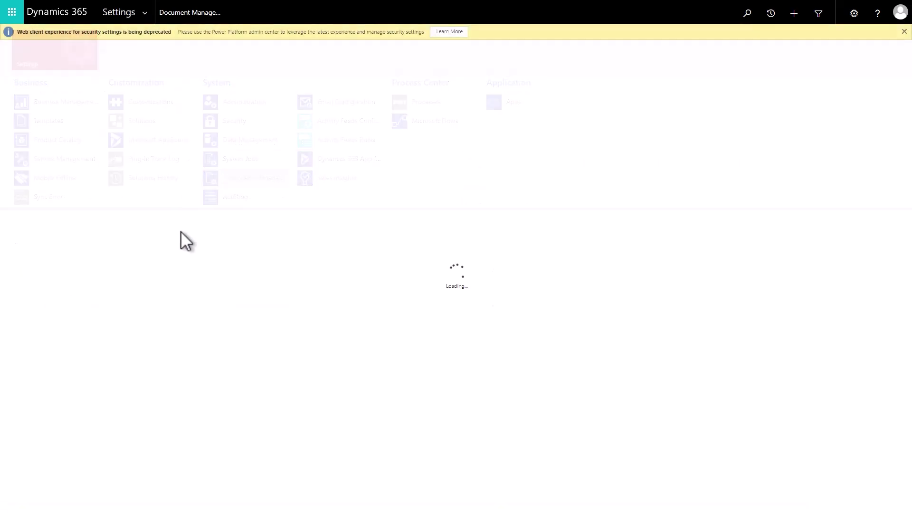
{"action": "left_click", "coordinate": [507, 90]}
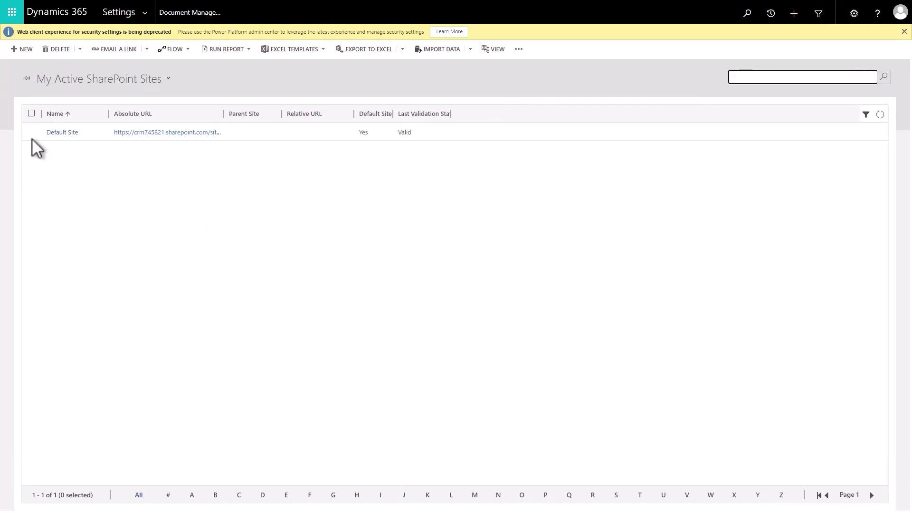
{"action": "left_click", "coordinate": [55, 133]}
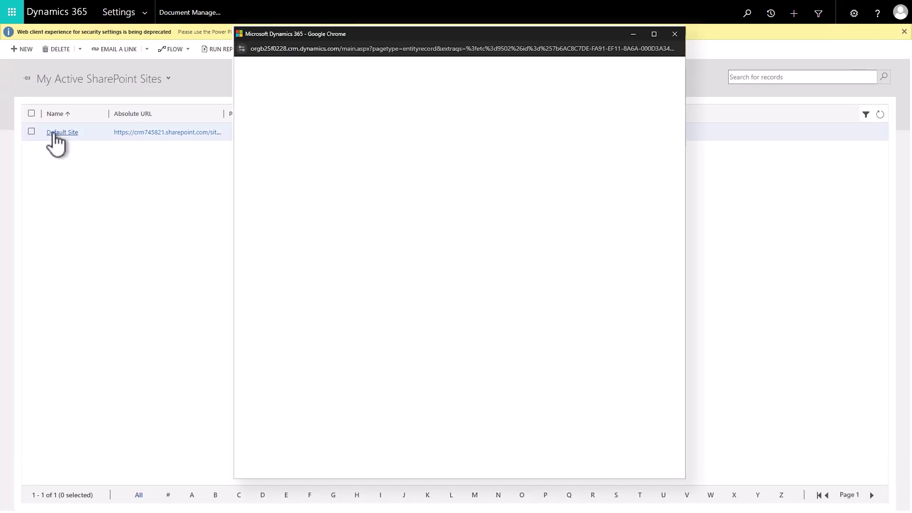
Copy the Default Site record's ID from its URL and record it in the Notepad file as "SharePoint site ID:"
{"action": "left_click", "coordinate": [417, 48]}
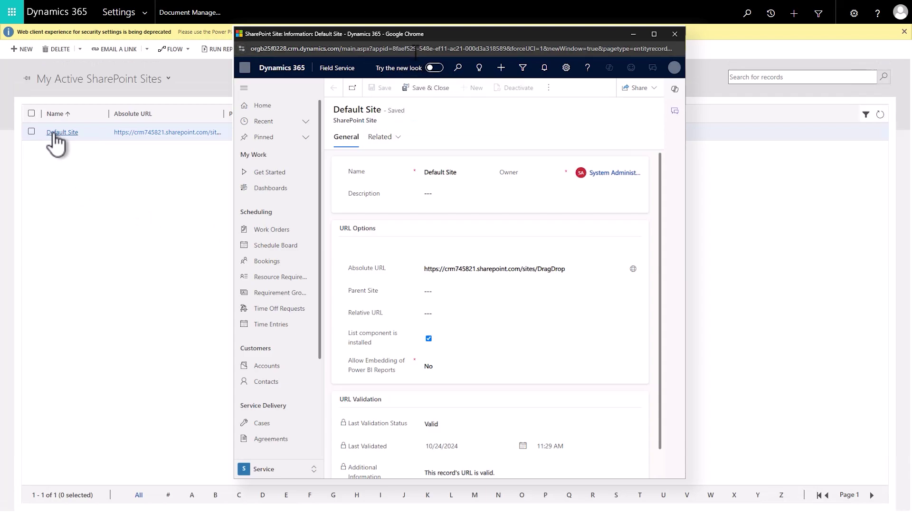
{"action": "key", "text": "Return"}
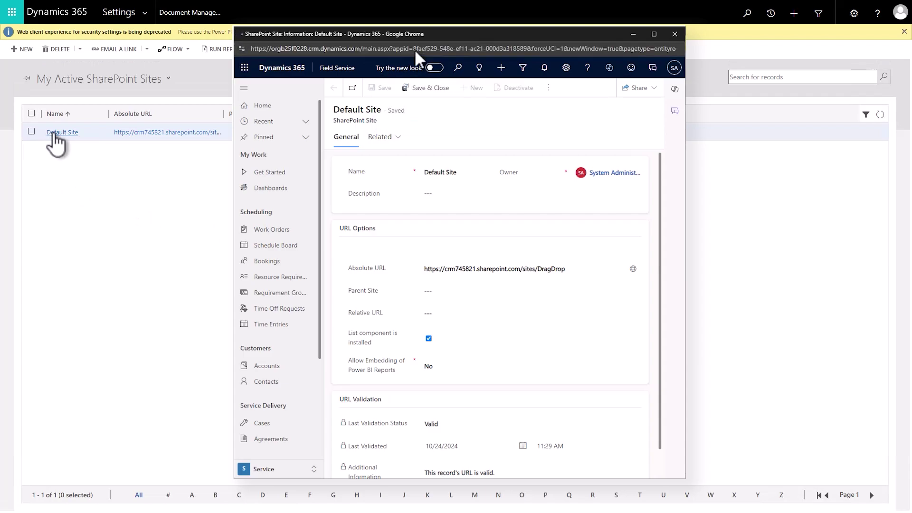
{"action": "left_click_drag", "start_coordinate": [440, 48], "coordinate": [684, 47]}
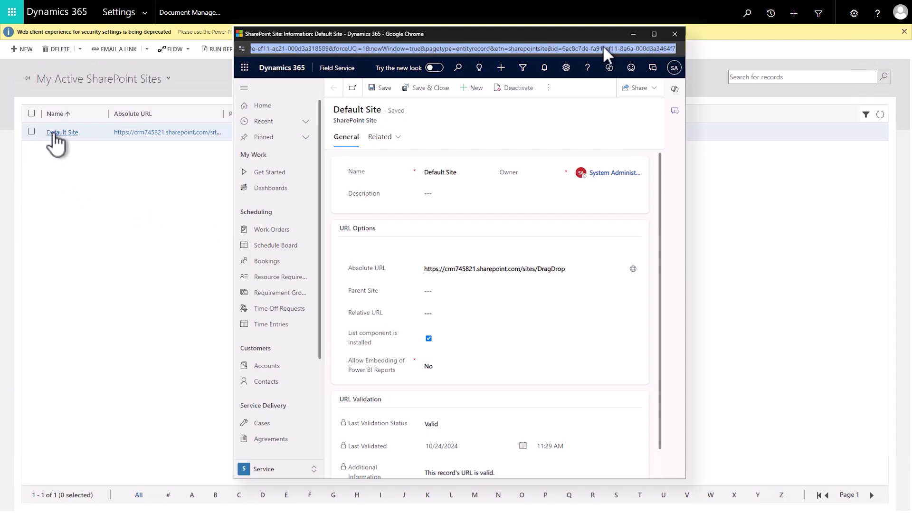
{"action": "left_click", "coordinate": [570, 47]}
{"action": "left_click_drag", "start_coordinate": [562, 47], "coordinate": [684, 47]}
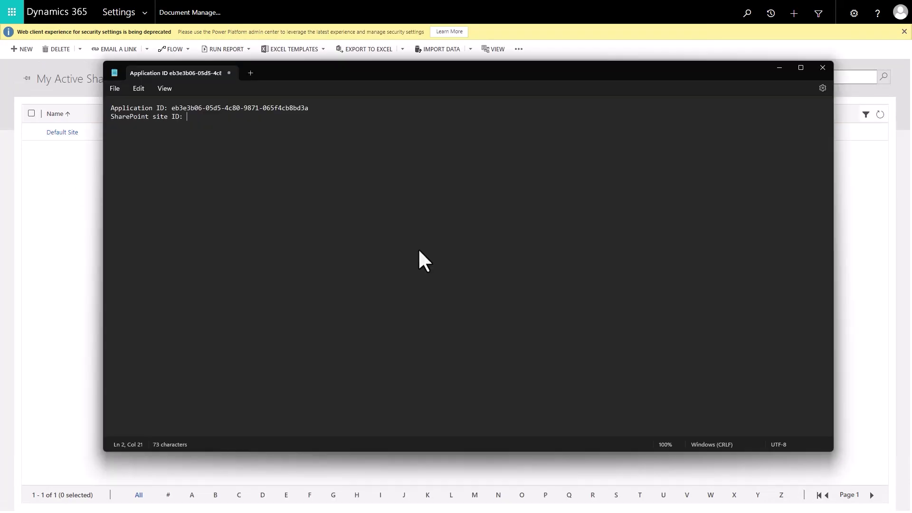
{"action": "key", "text": "ctrl+v"}
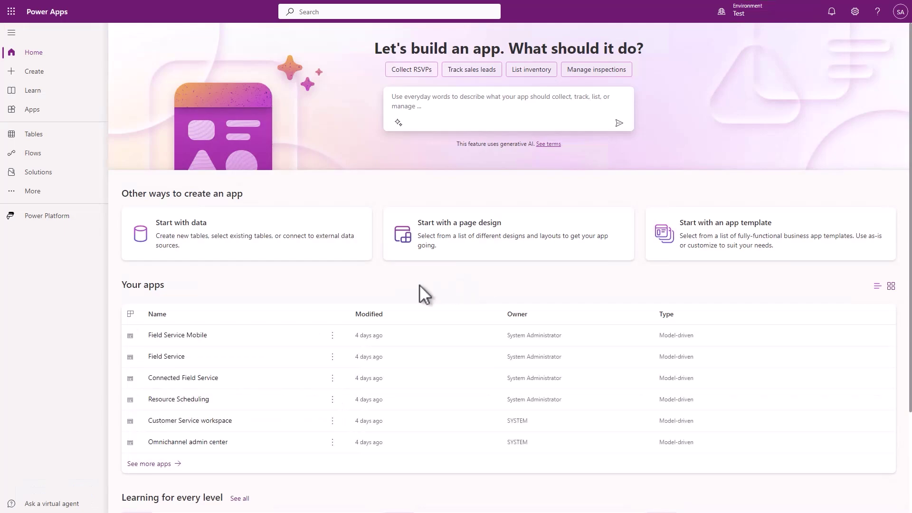
In Power Apps, import the solution file "Connecting Software CB Drag & Drop and Metadata for Dynamics 365 CE 1.0.0.33" from the Desktop into the Test environment
{"action": "left_click", "coordinate": [39, 173]}
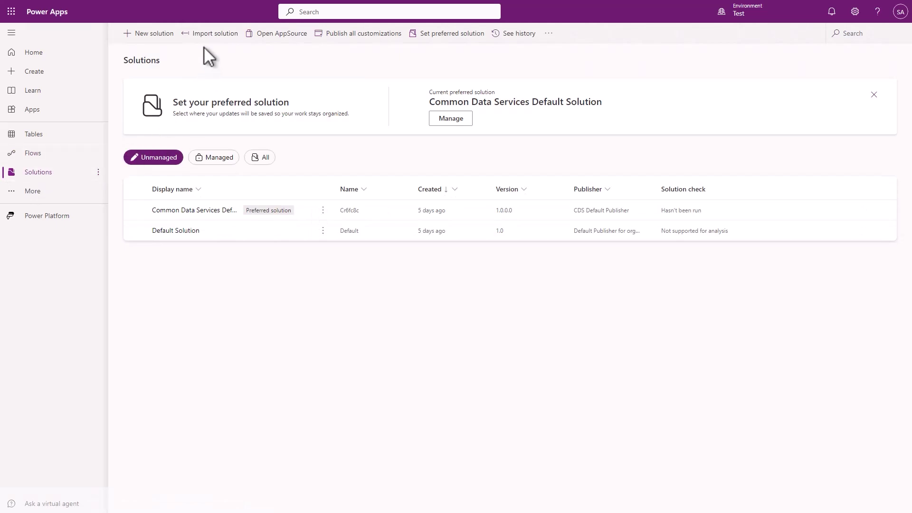
{"action": "left_click", "coordinate": [213, 34]}
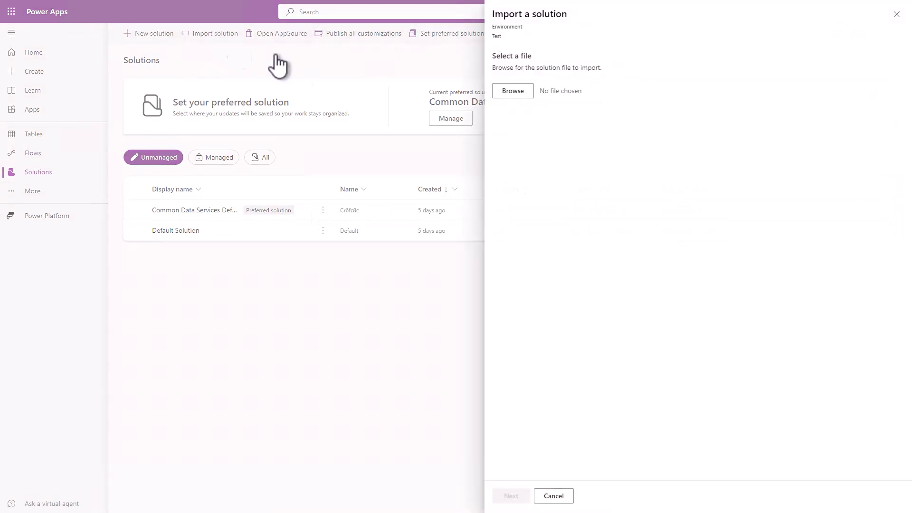
{"action": "left_click", "coordinate": [507, 94]}
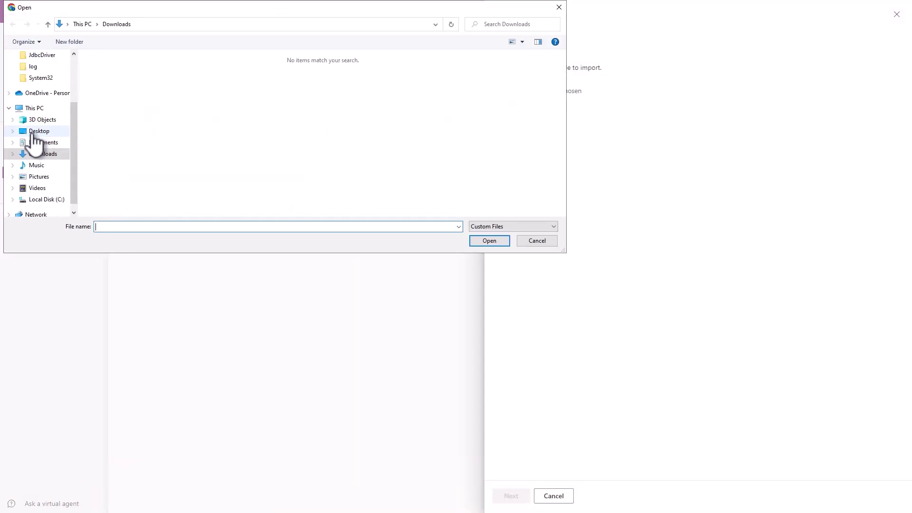
{"action": "left_click", "coordinate": [35, 132]}
{"action": "left_click", "coordinate": [144, 70]}
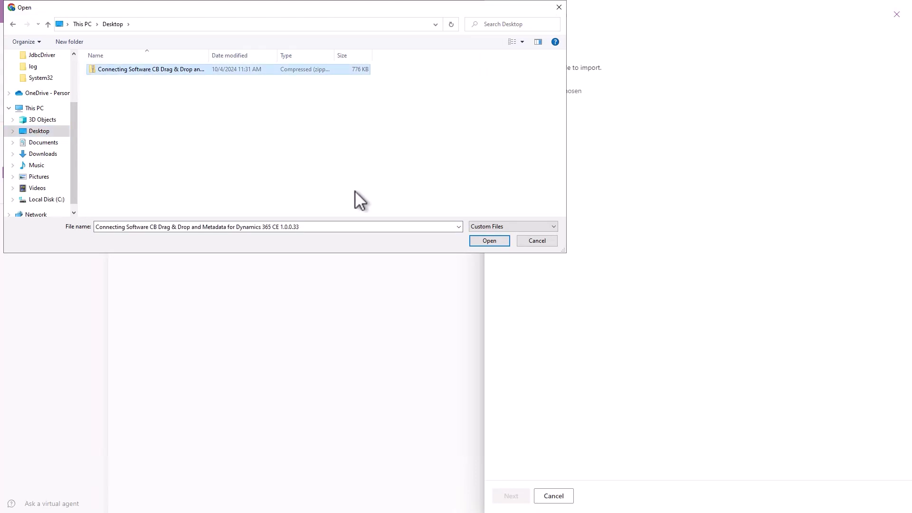
{"action": "left_click", "coordinate": [489, 240]}
{"action": "left_click", "coordinate": [511, 496]}
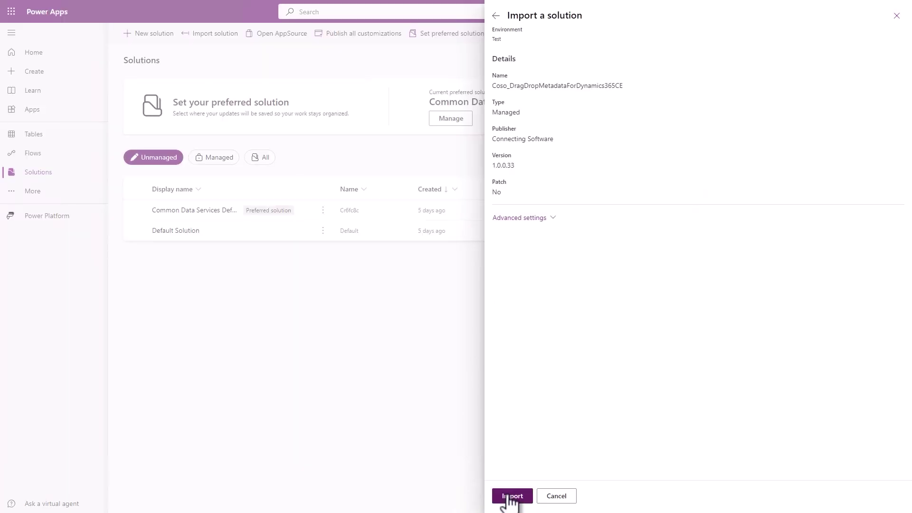
{"action": "left_click", "coordinate": [510, 496]}
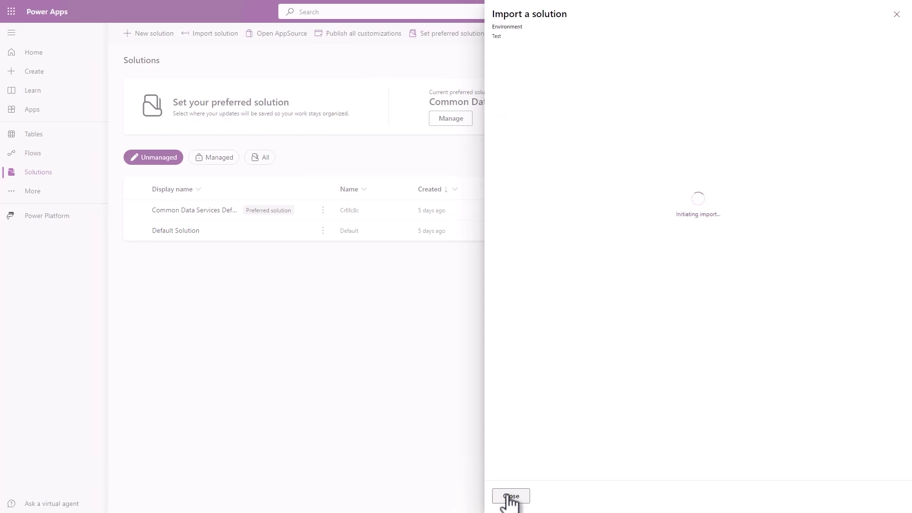
{"action": "left_click", "coordinate": [510, 496]}
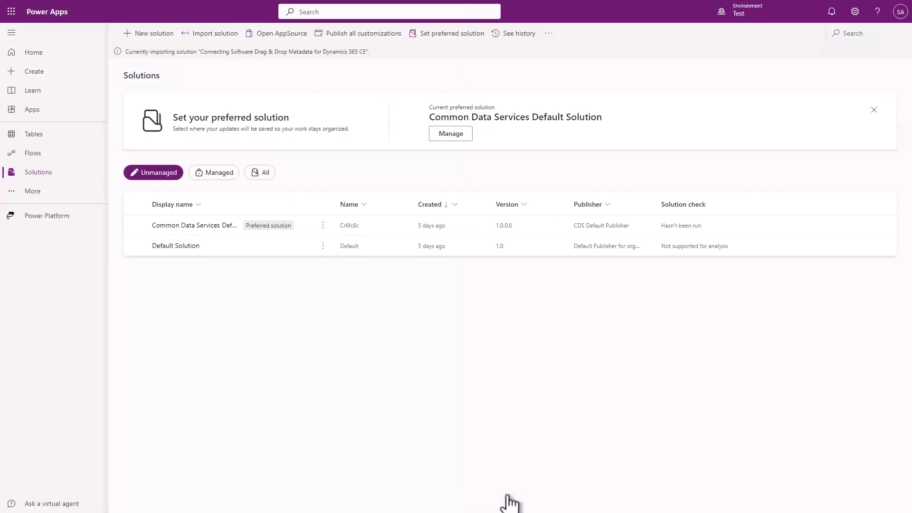
Open the All SharePoint Document view of the Sharepoint Document table in the Default Solution
{"action": "left_click", "coordinate": [165, 246]}
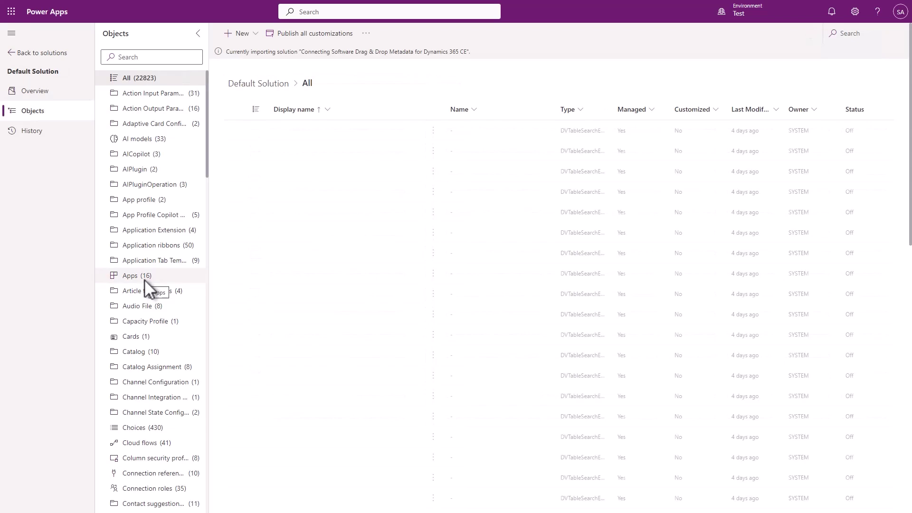
{"action": "left_click", "coordinate": [140, 57]}
{"action": "type", "text": "sharepoin"}
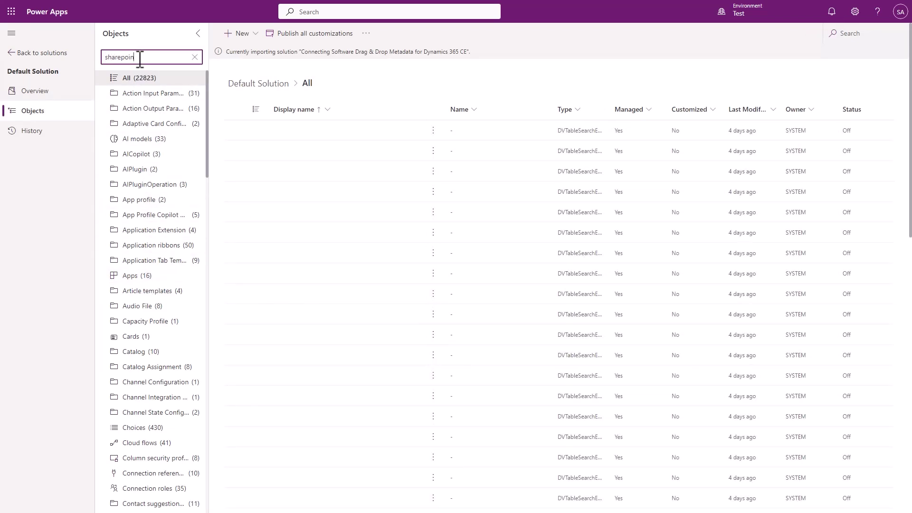
{"action": "type", "text": "t"}
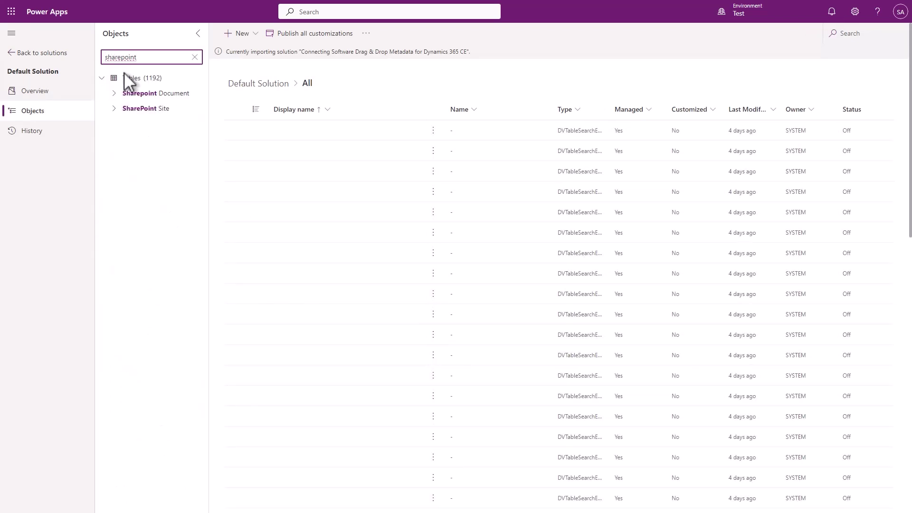
{"action": "left_click", "coordinate": [124, 94]}
{"action": "left_click", "coordinate": [164, 171]}
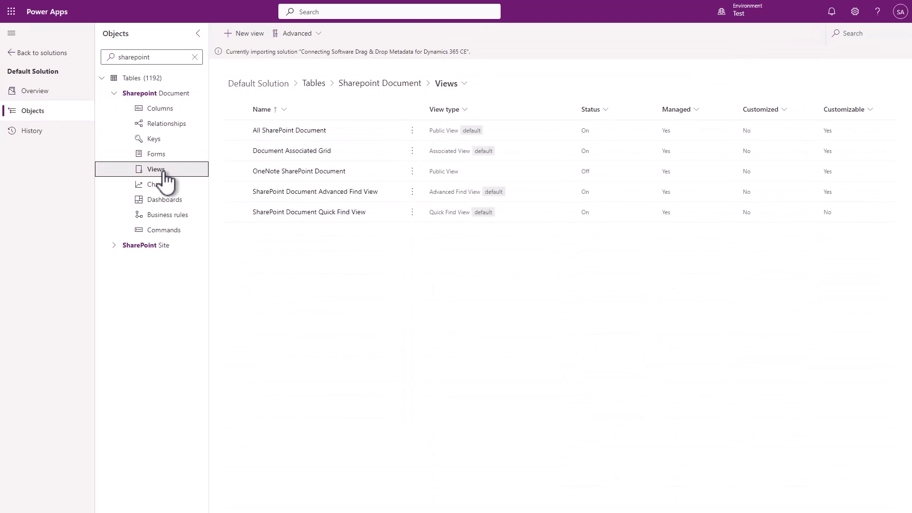
{"action": "left_click", "coordinate": [291, 131]}
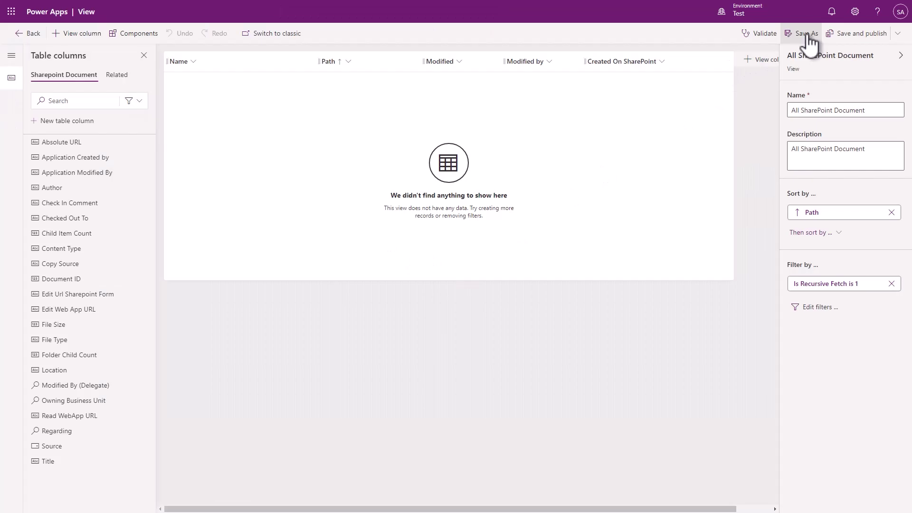
Save a copy of the All SharePoint Document view under the name "Drag and drop"
{"action": "left_click", "coordinate": [803, 34]}
{"action": "triple_click", "coordinate": [457, 236]}
{"action": "type", "text": "Drag"}
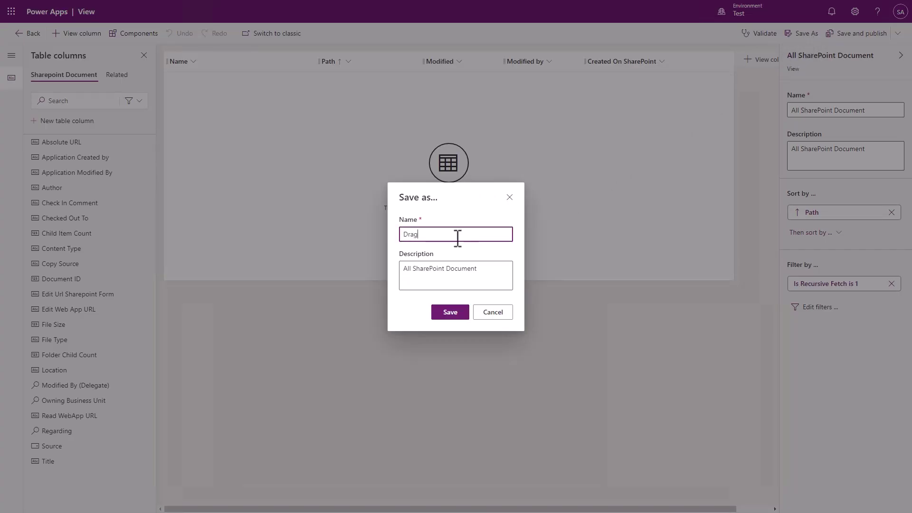
{"action": "type", "text": " and drop"}
{"action": "left_click", "coordinate": [452, 311]}
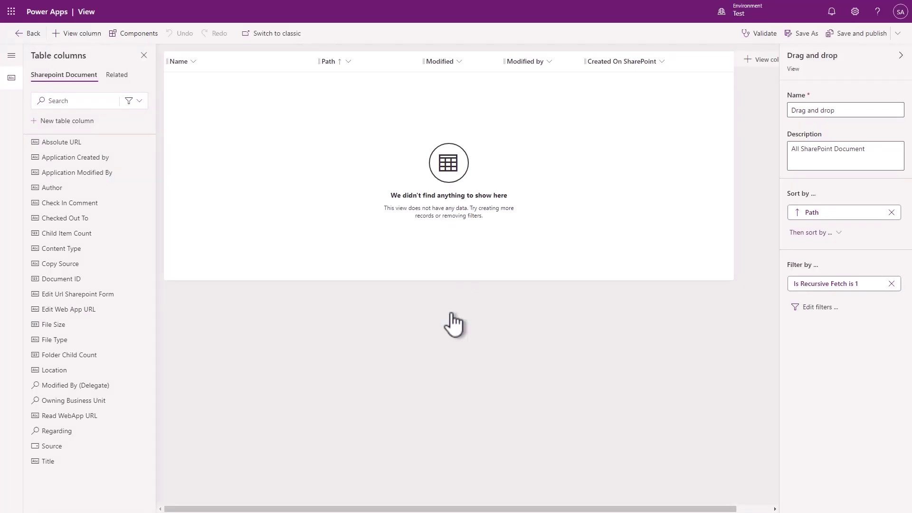
Create a single-line text column named "Status_0" on the Sharepoint Document table from the Drag and drop view
{"action": "left_click", "coordinate": [55, 121]}
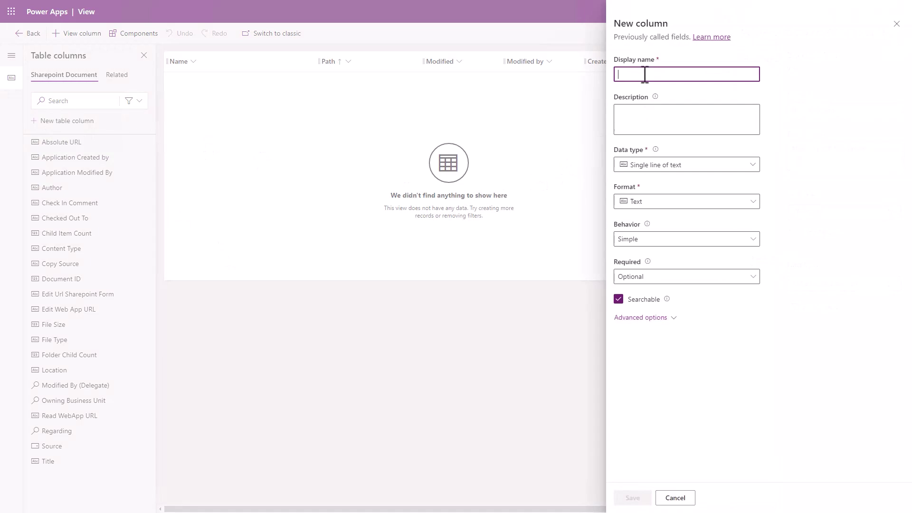
{"action": "type", "text": "Status_0"}
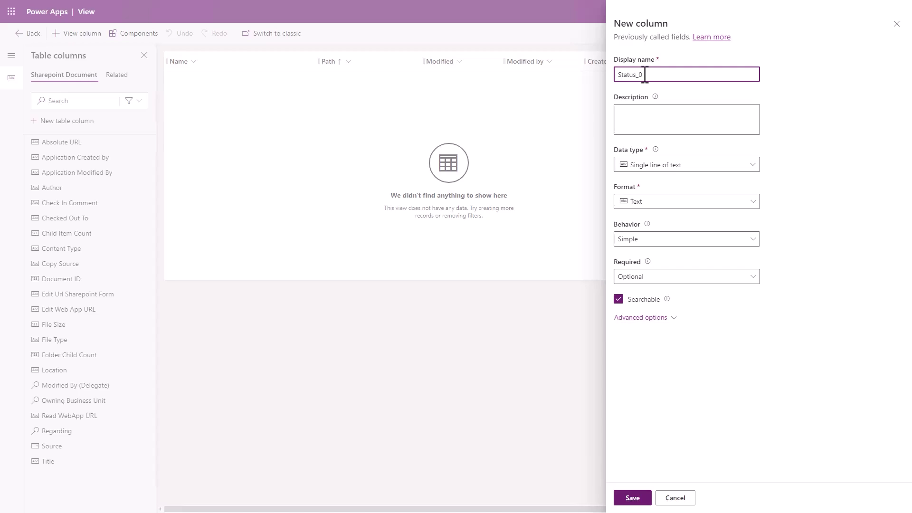
{"action": "left_click", "coordinate": [632, 498]}
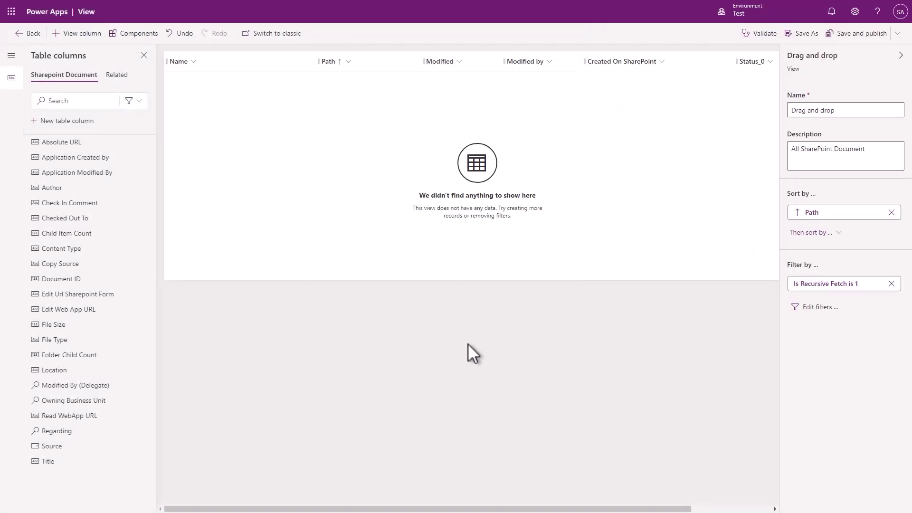
Create a single-line text column named "Document Type_0", then save and publish the Drag and drop view and leave the editor
{"action": "left_click", "coordinate": [56, 122]}
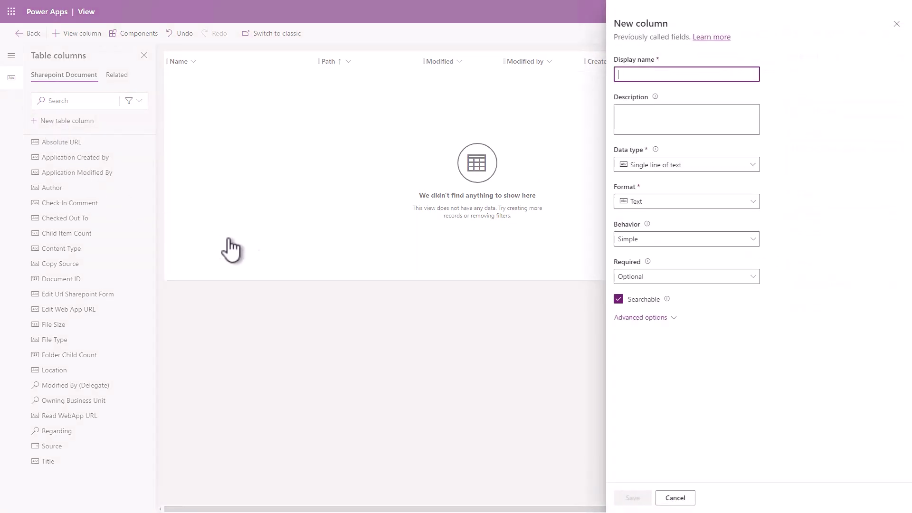
{"action": "type", "text": "Document Type_0"}
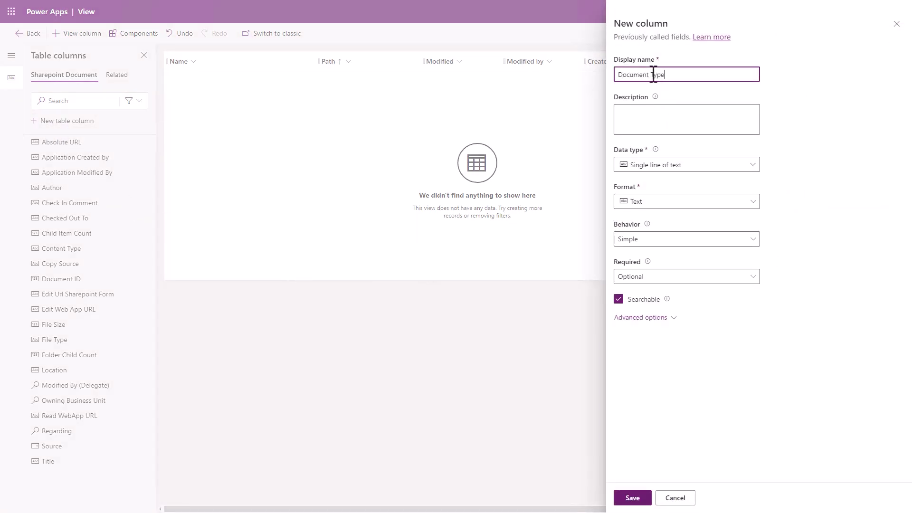
{"action": "left_click", "coordinate": [627, 498]}
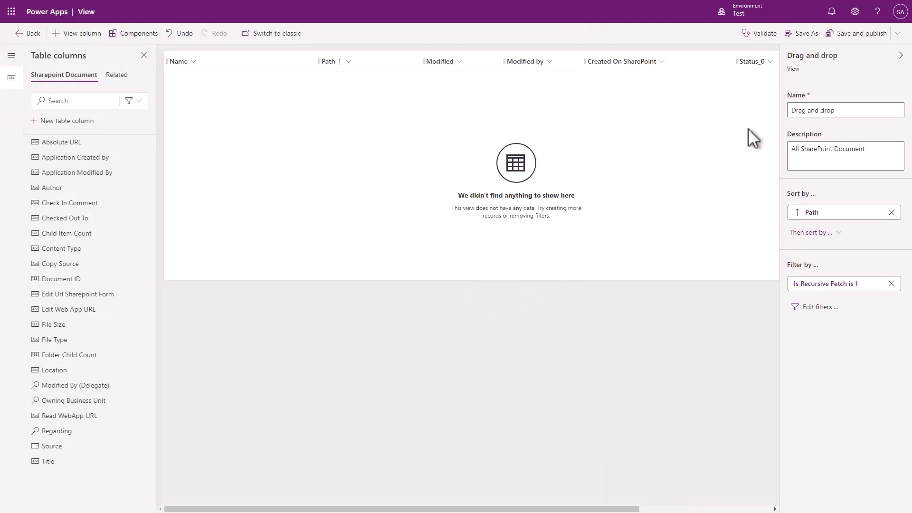
{"action": "left_click", "coordinate": [857, 43]}
{"action": "left_click", "coordinate": [29, 33]}
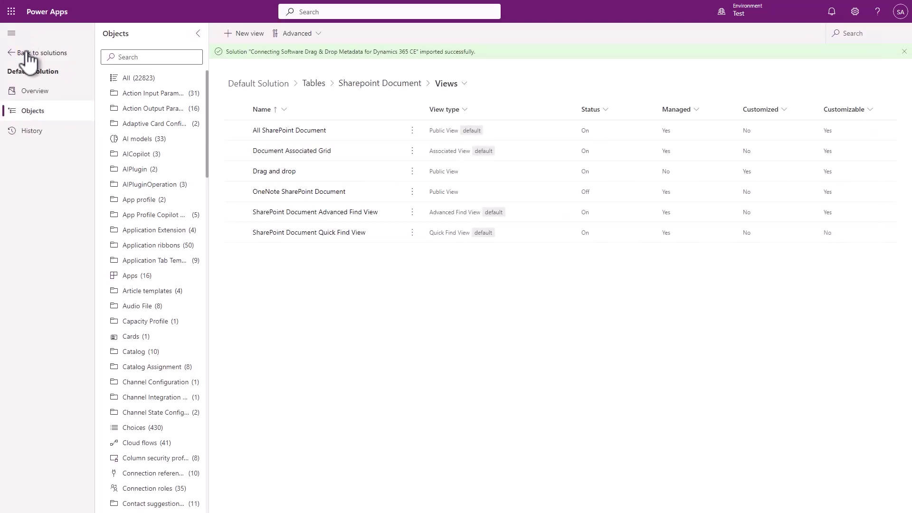
Open the Account table's main form named "Account" from the Default Solution for editing
{"action": "left_click", "coordinate": [29, 53]}
{"action": "left_click", "coordinate": [183, 248]}
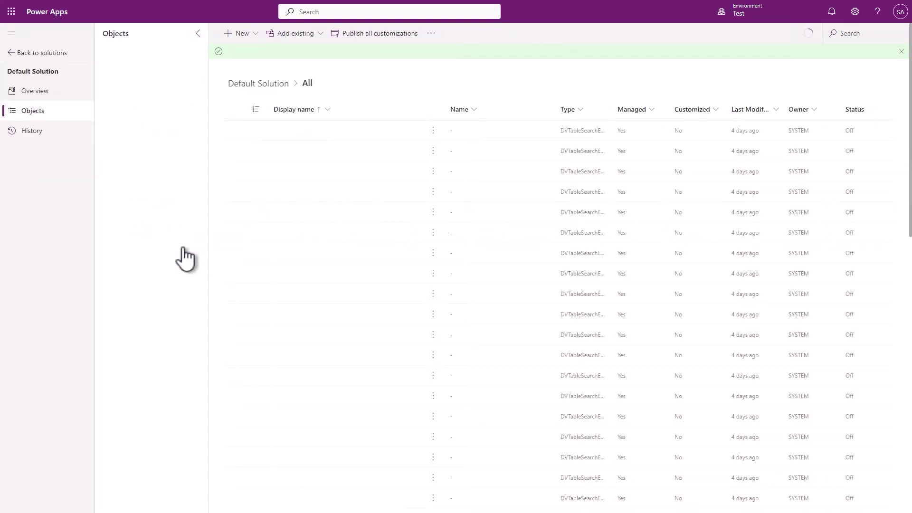
{"action": "left_click", "coordinate": [145, 57]}
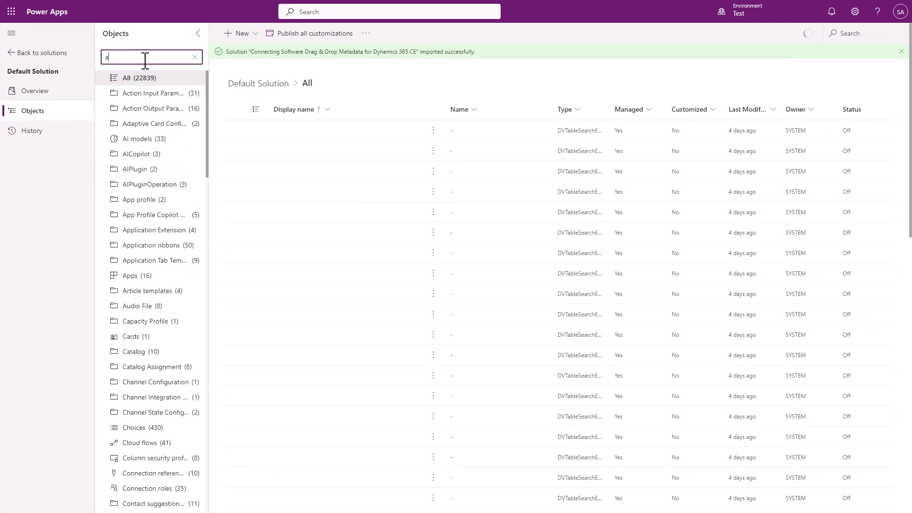
{"action": "type", "text": "account"}
{"action": "left_click", "coordinate": [116, 93]}
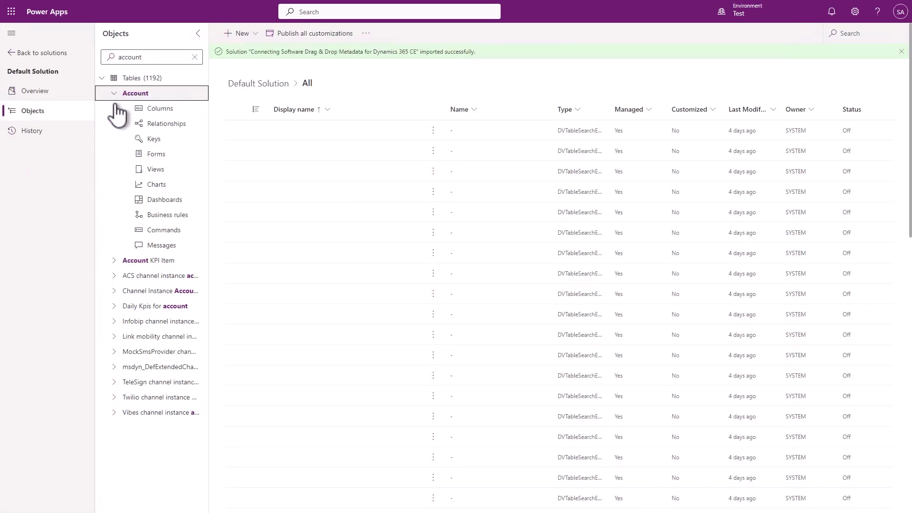
{"action": "left_click", "coordinate": [163, 155]}
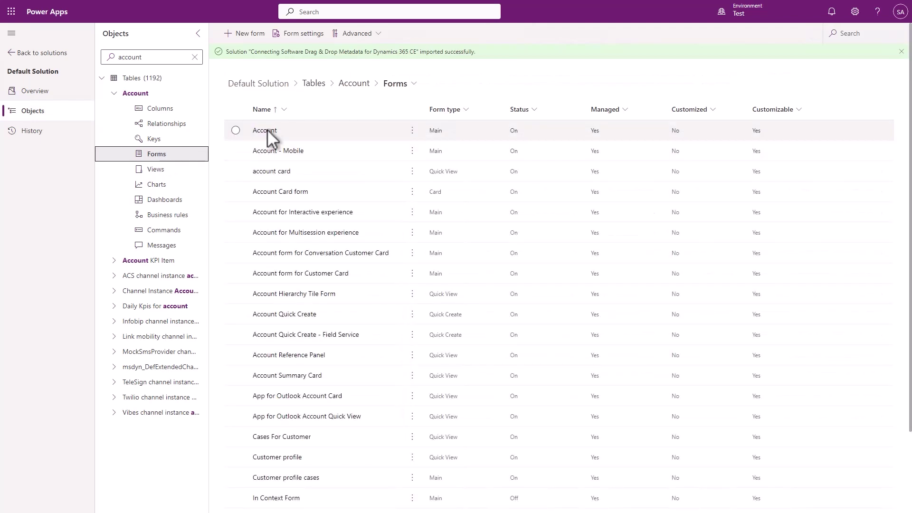
{"action": "left_click", "coordinate": [269, 132]}
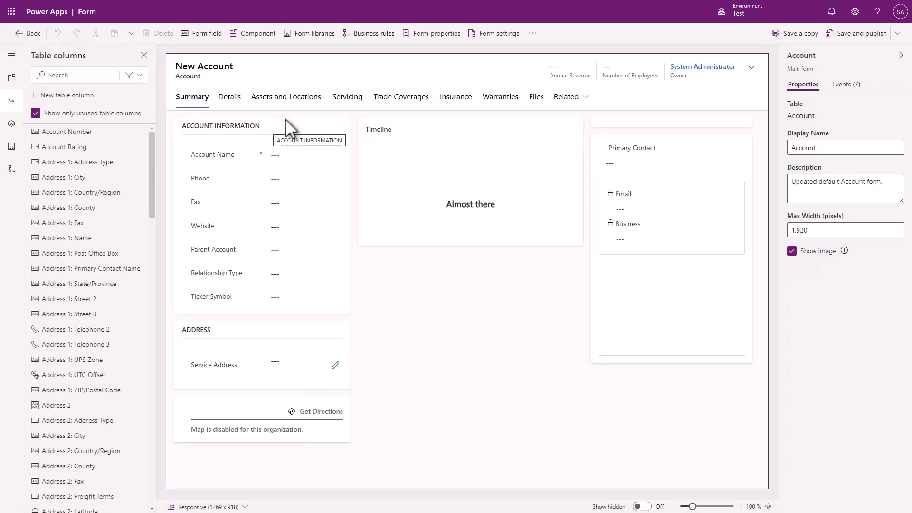
Add a 1-column tab after the Summary tab of the Account form and label it "Documents Grid"
{"action": "left_click", "coordinate": [11, 78]}
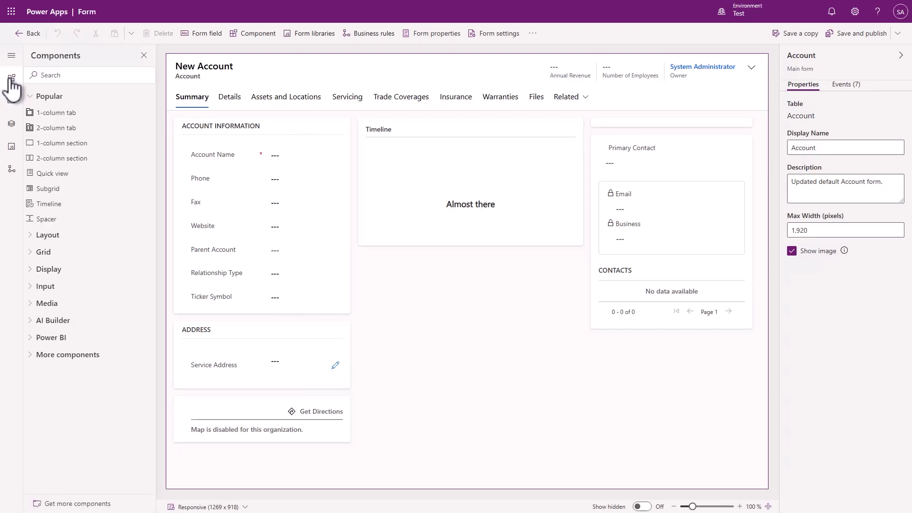
{"action": "mouse_move", "coordinate": [57, 114]}
{"action": "left_mouse_down"}
{"action": "mouse_move", "coordinate": [160, 127]}
{"action": "mouse_move", "coordinate": [207, 99]}
{"action": "left_mouse_up"}
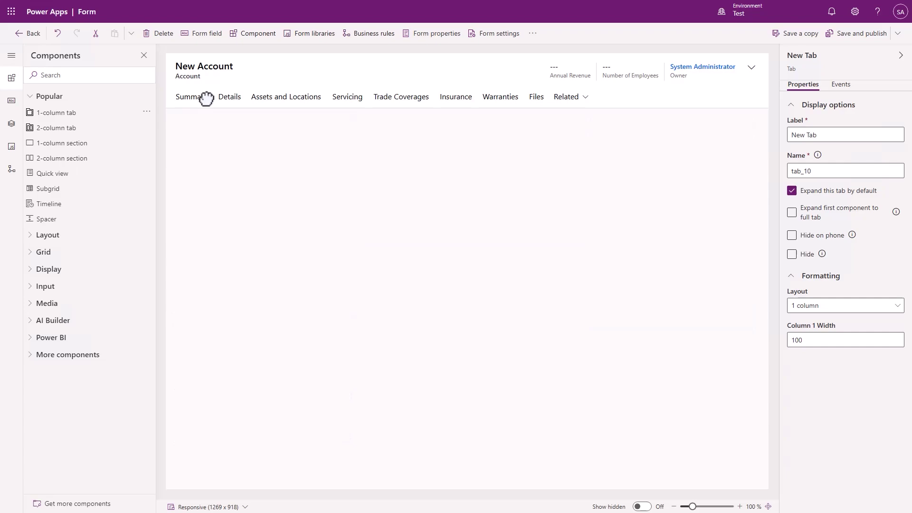
{"action": "triple_click", "coordinate": [830, 134]}
{"action": "type", "text": "Document"}
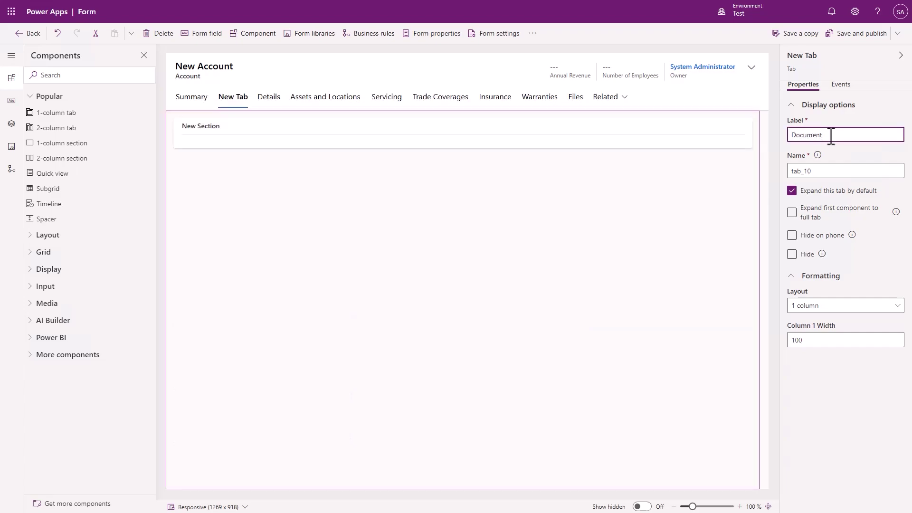
{"action": "type", "text": "s Grid"}
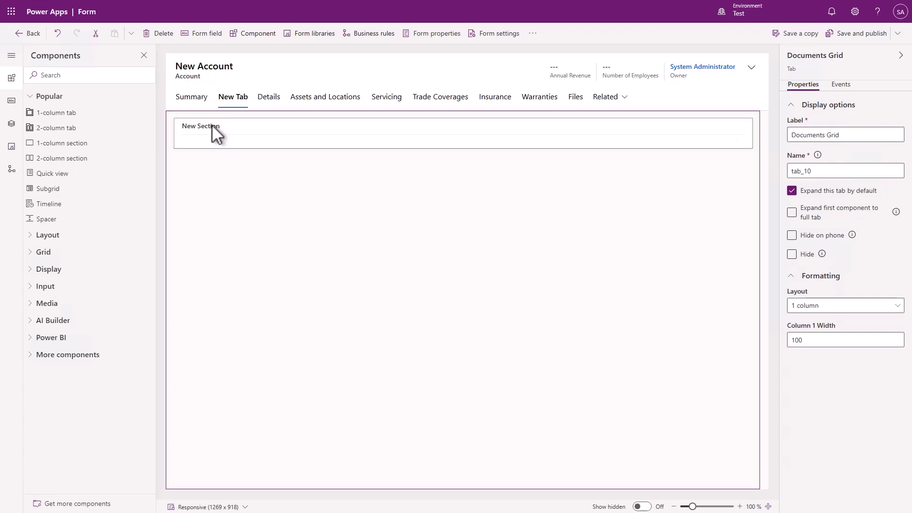
Label the new section inside the Documents Grid tab "Documents Grid"
{"action": "left_click", "coordinate": [212, 124]}
{"action": "triple_click", "coordinate": [840, 135]}
{"action": "type", "text": "Documents Grid"}
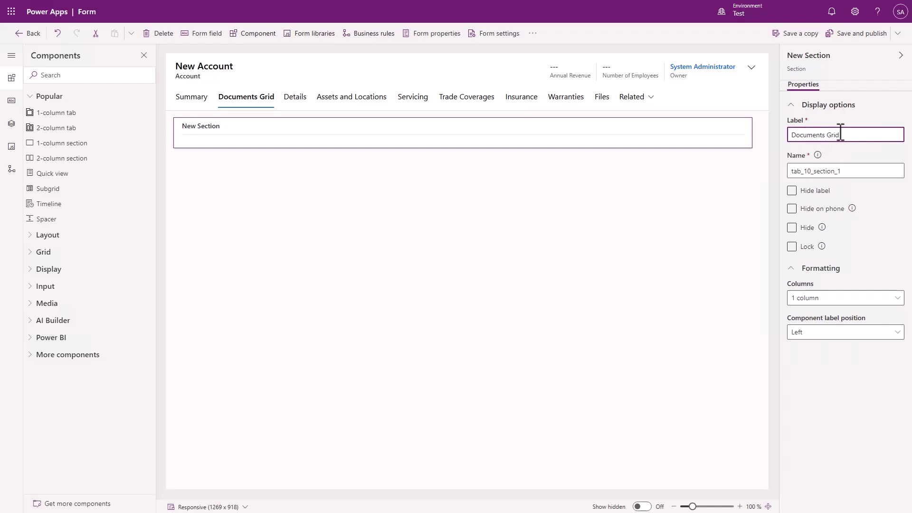
{"action": "left_click", "coordinate": [400, 194]}
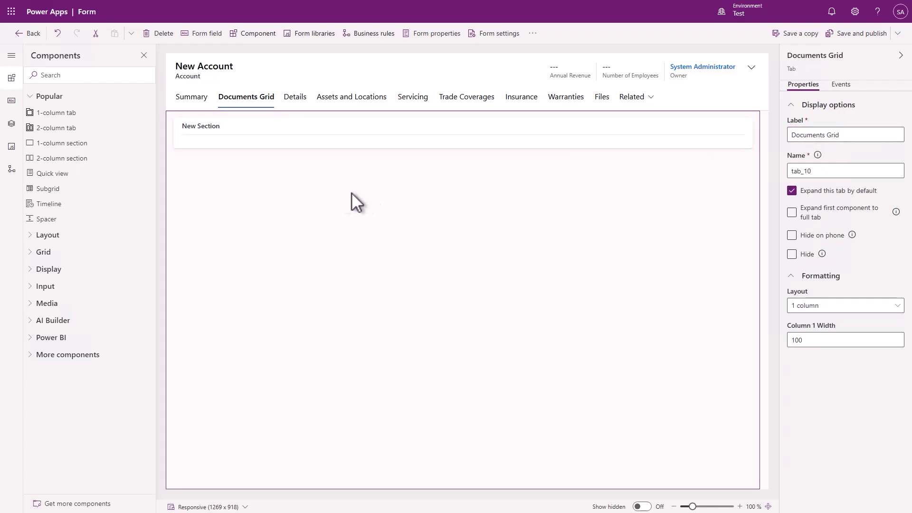
Add a subgrid to the Documents Grid section showing related records from Documents (Regarding), with Drag and drop as the default view
{"action": "left_click_drag", "start_coordinate": [46, 190], "coordinate": [207, 141]}
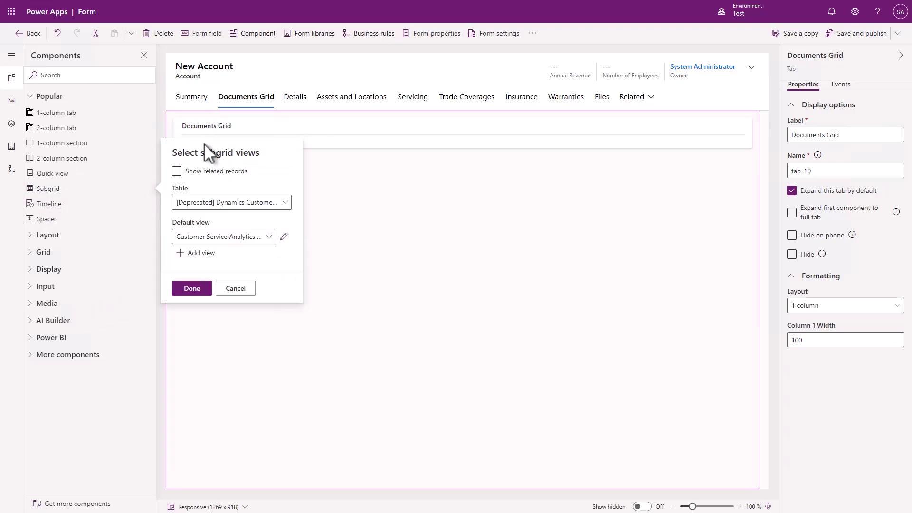
{"action": "left_click", "coordinate": [178, 171]}
{"action": "left_click", "coordinate": [242, 203]}
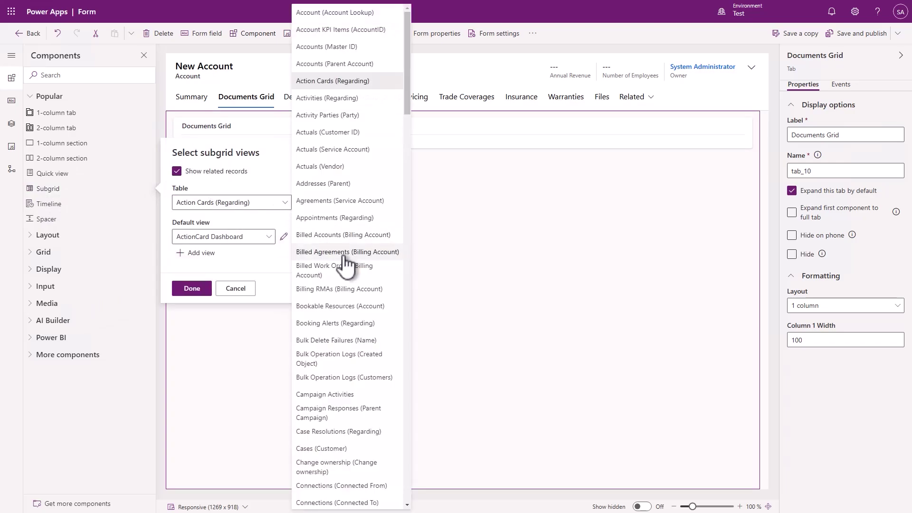
{"action": "scroll", "coordinate": [346, 263], "scroll_direction": "down", "scroll_amount": 12}
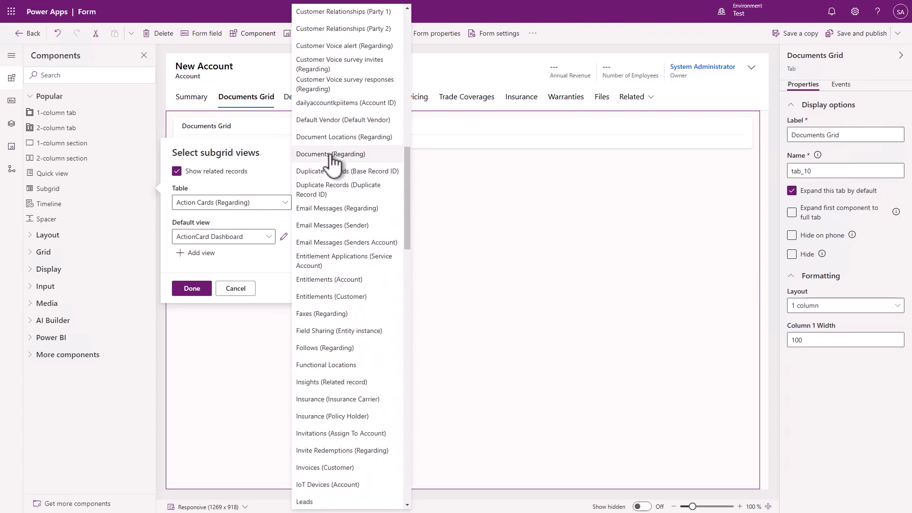
{"action": "left_click", "coordinate": [332, 163]}
{"action": "left_click", "coordinate": [260, 236]}
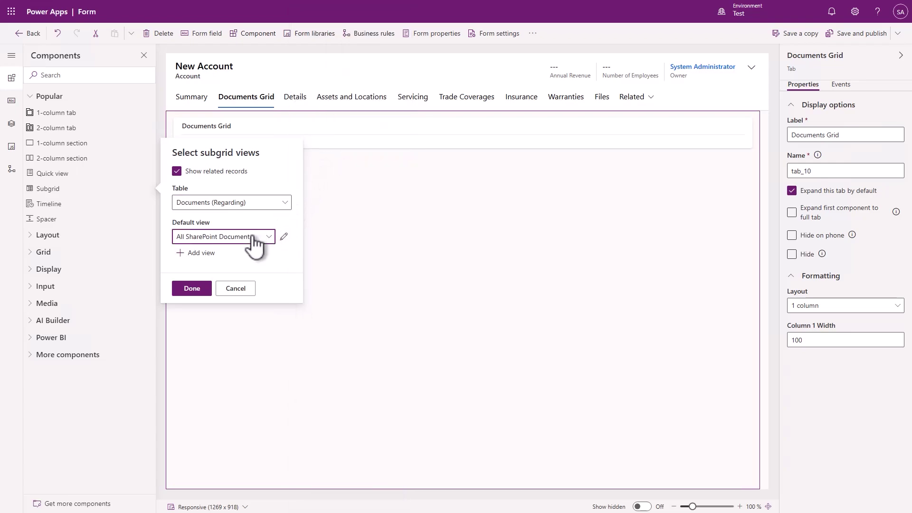
{"action": "left_click", "coordinate": [211, 255]}
{"action": "left_click", "coordinate": [195, 289]}
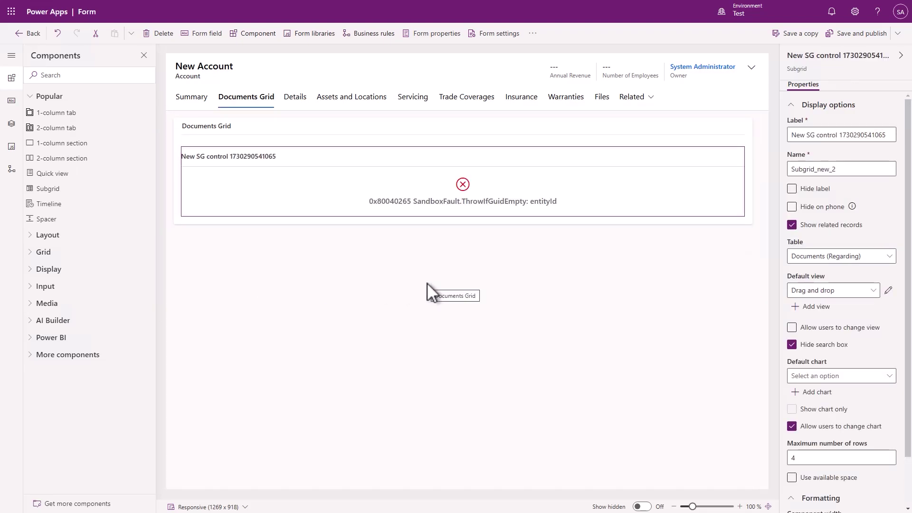
Label the new subgrid "Drag & Drop Documents with Metadata"
{"action": "double_click", "coordinate": [831, 135]}
{"action": "triple_click", "coordinate": [831, 135]}
{"action": "type", "text": "Drag "}
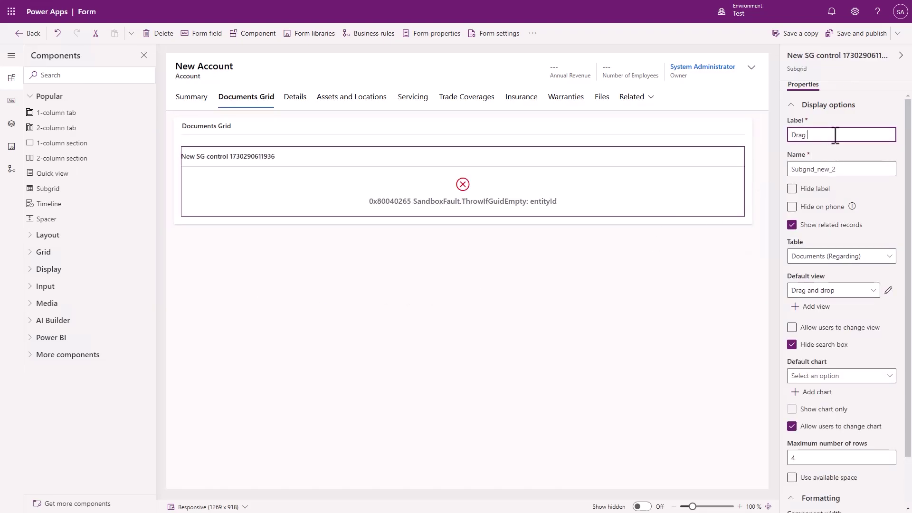
{"action": "type", "text": "& Drop Documents with Metadata"}
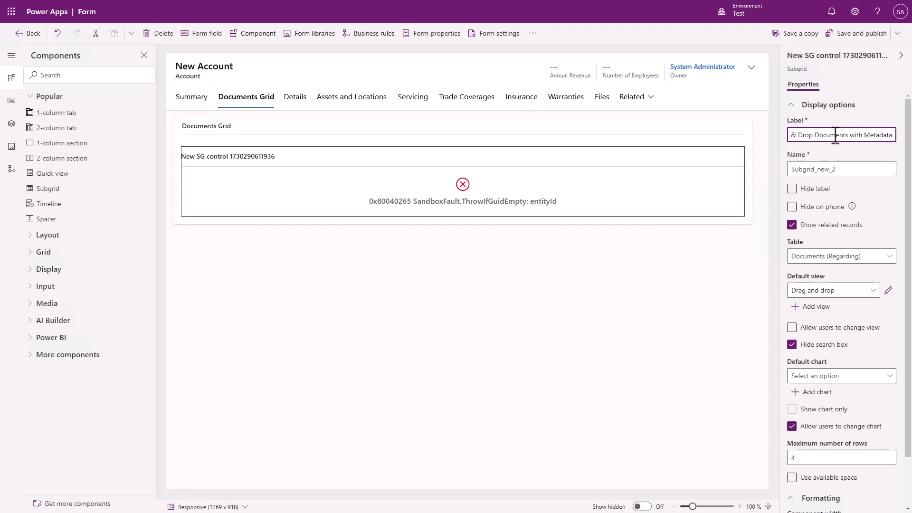
{"action": "left_click", "coordinate": [847, 147]}
Start adding the CB Drag & Drop and Metadata for Dynamics 365 CE component to the documents subgrid
{"action": "scroll", "coordinate": [847, 148], "scroll_direction": "down", "scroll_amount": 2}
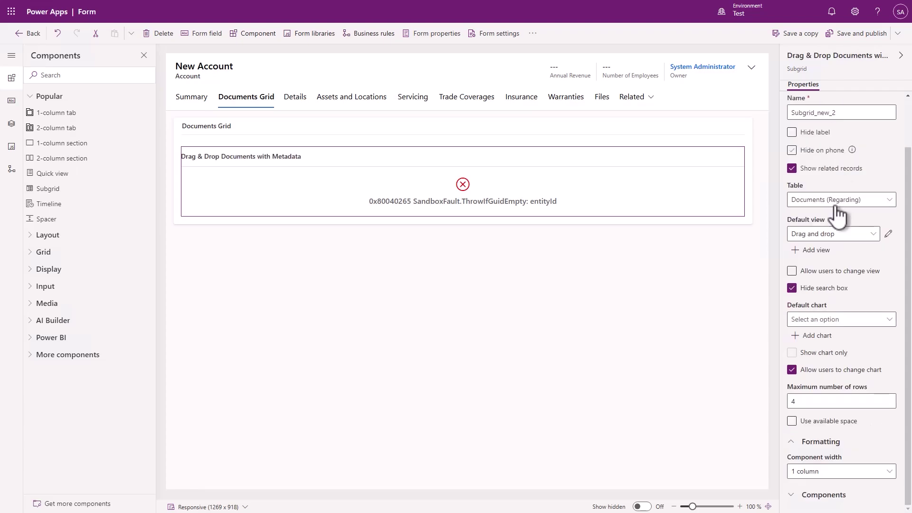
{"action": "scroll", "coordinate": [822, 502], "scroll_direction": "down", "scroll_amount": 1}
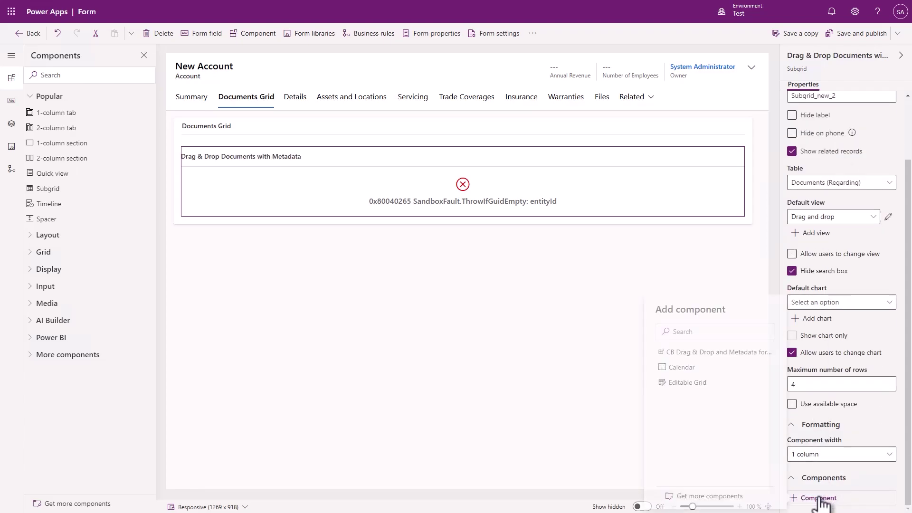
{"action": "left_click", "coordinate": [818, 498]}
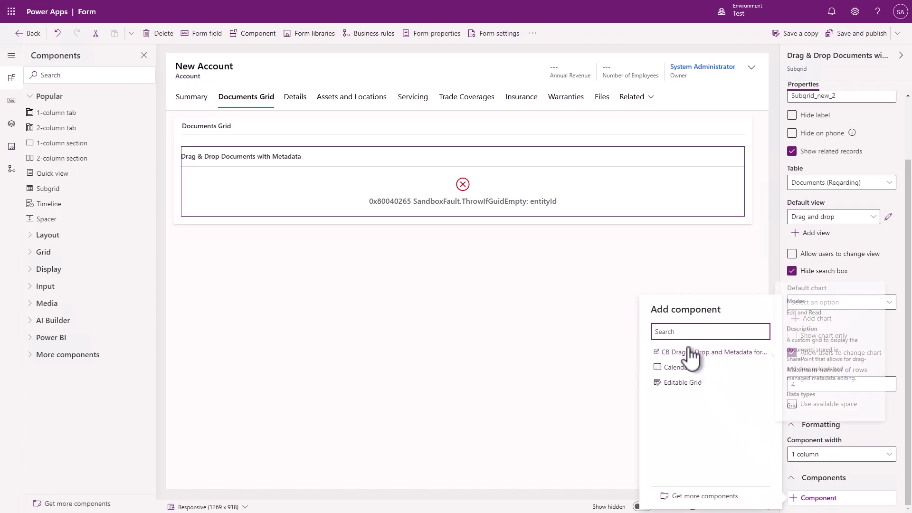
{"action": "left_click", "coordinate": [695, 496]}
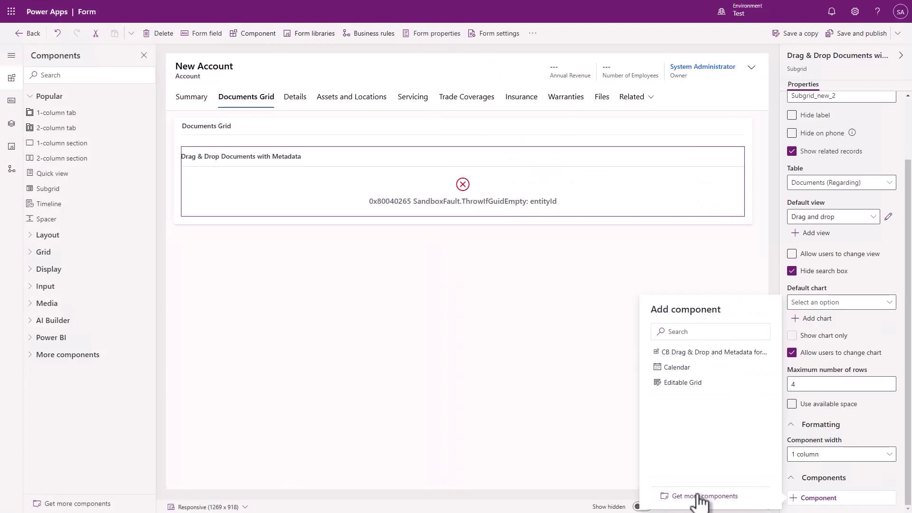
{"action": "left_click", "coordinate": [687, 351]}
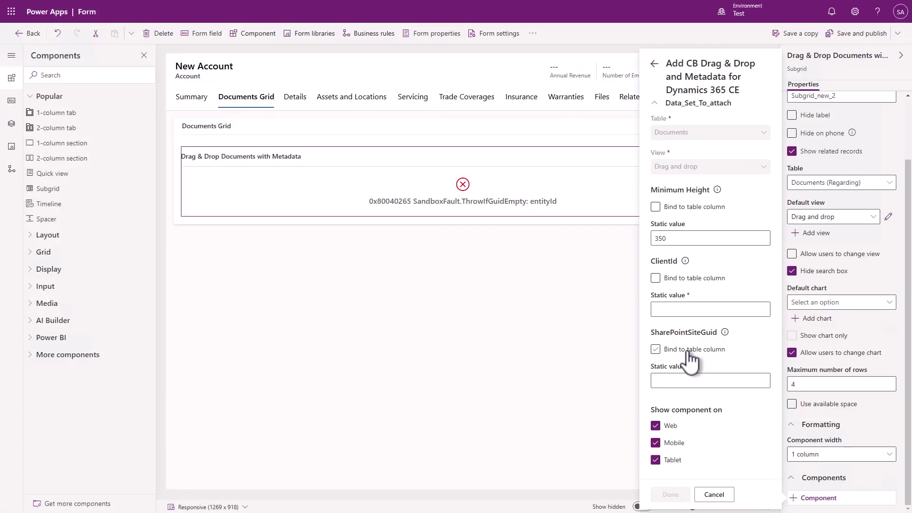
Copy the application ID from the text notes into the component's ClientId static value
{"action": "left_click", "coordinate": [703, 309]}
{"action": "key", "text": "alt+Tab"}
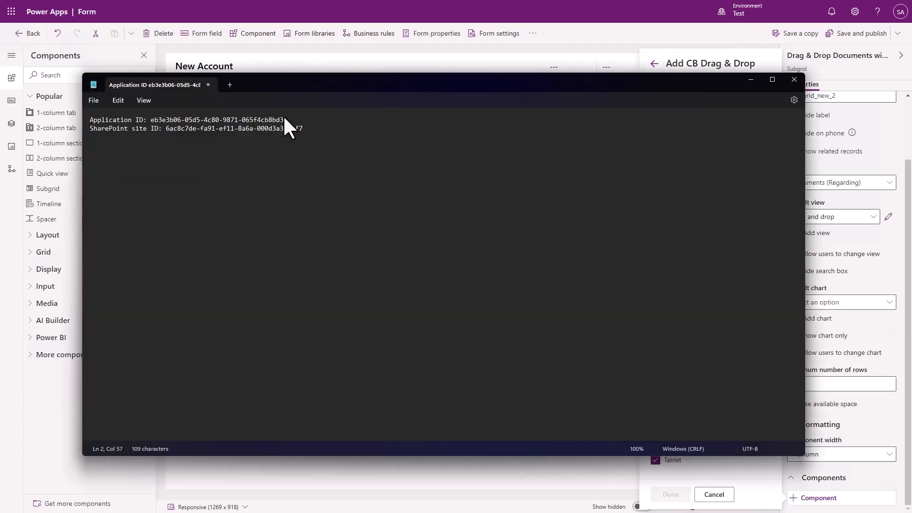
{"action": "left_click_drag", "start_coordinate": [286, 120], "coordinate": [151, 119]}
{"action": "key", "text": "ctrl+c"}
{"action": "key", "text": "alt+Tab"}
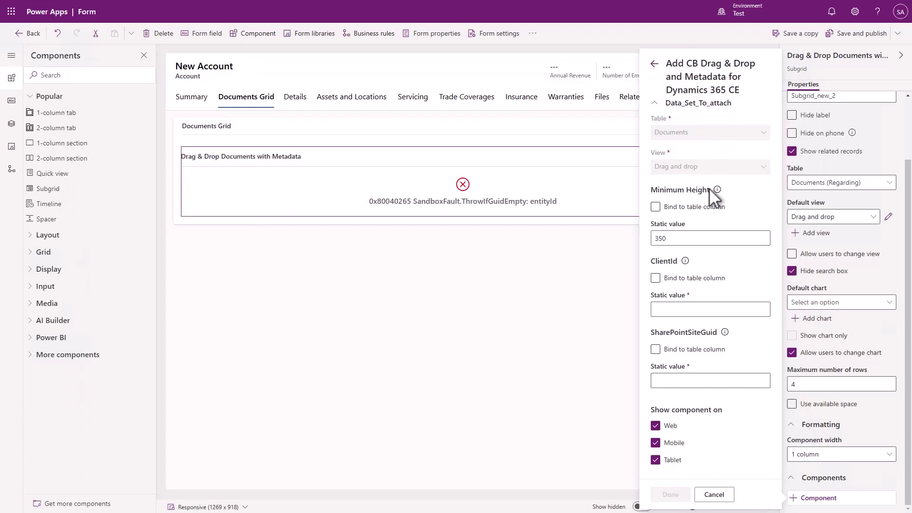
{"action": "key", "text": "ctrl+v"}
Copy the SharePoint site ID from the notes into SharePointSiteGuid, finish adding the component, and save and publish the form
{"action": "key", "text": "alt+Tab"}
{"action": "left_click_drag", "start_coordinate": [303, 127], "coordinate": [164, 127]}
{"action": "key", "text": "ctrl+c"}
{"action": "key", "text": "alt+Tab"}
{"action": "left_click", "coordinate": [703, 380]}
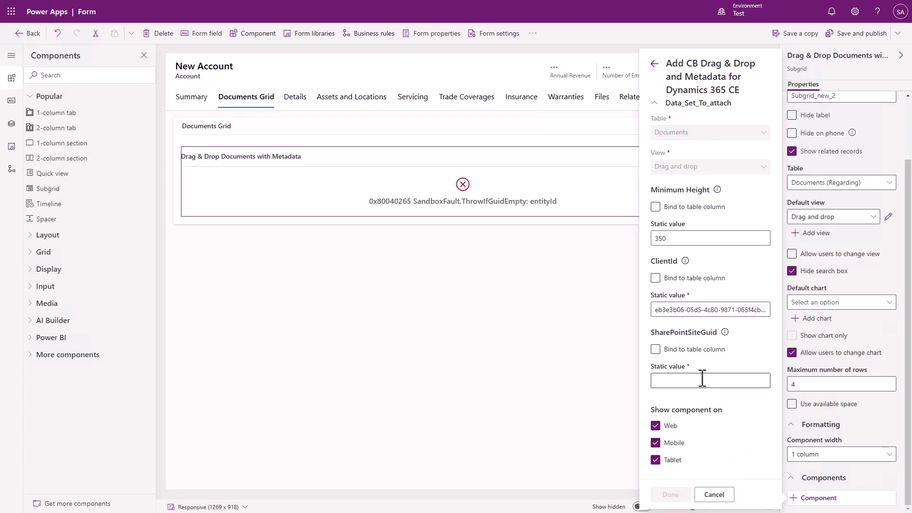
{"action": "key", "text": "ctrl+v"}
{"action": "left_click", "coordinate": [670, 494]}
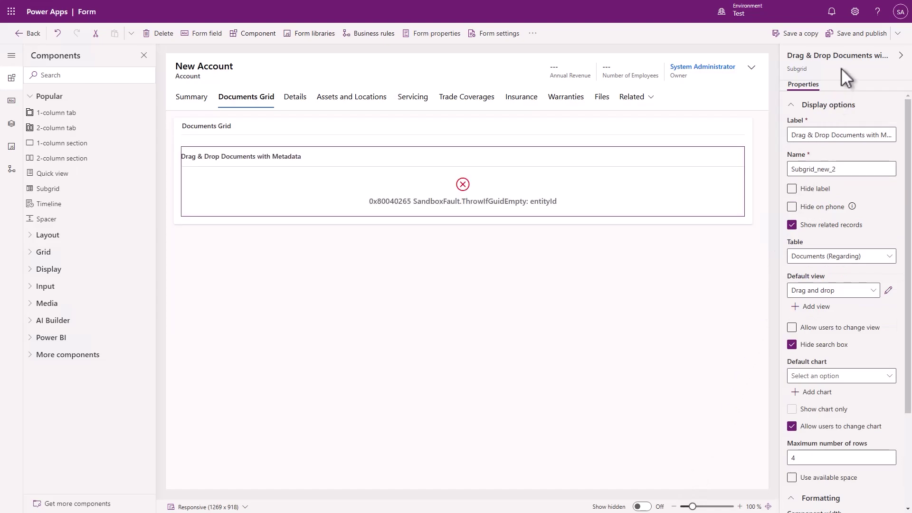
{"action": "left_click", "coordinate": [853, 34]}
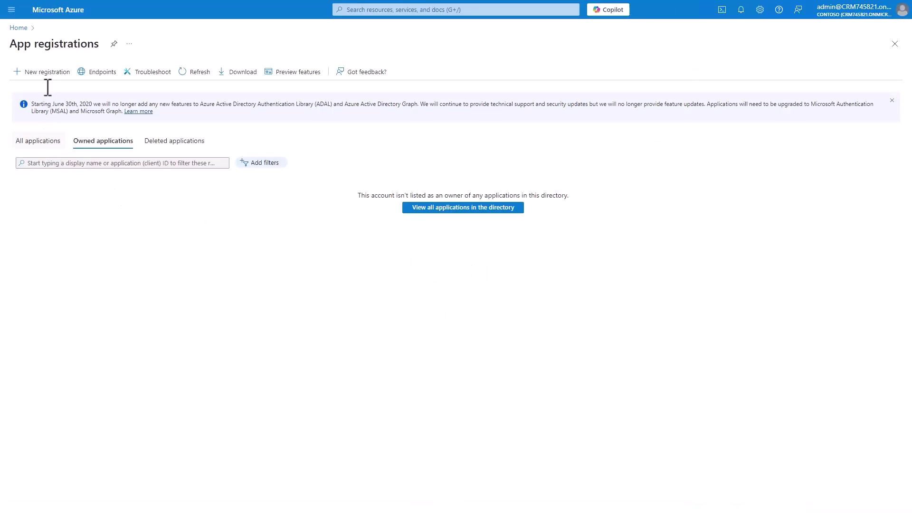
{"action": "left_click", "coordinate": [46, 72]}
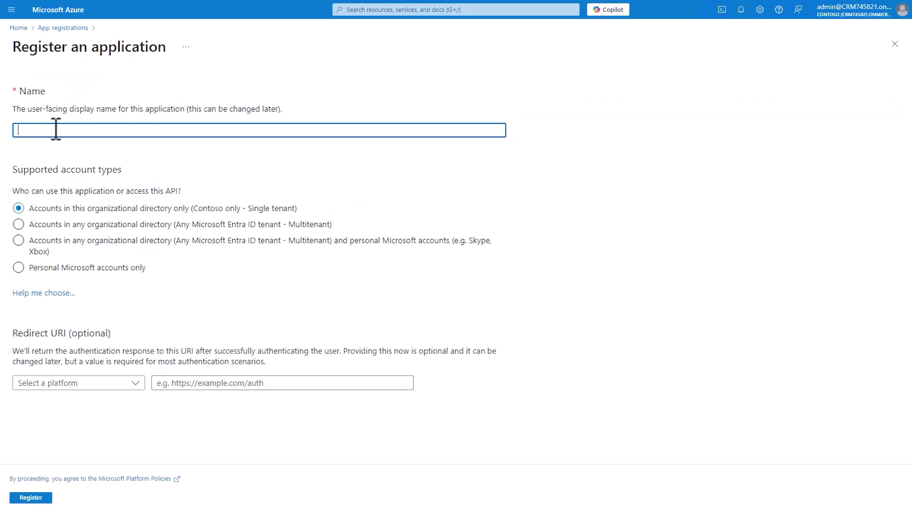
{"action": "type", "text": "Replicator"}
{"action": "left_click", "coordinate": [54, 226]}
{"action": "left_click", "coordinate": [74, 383]}
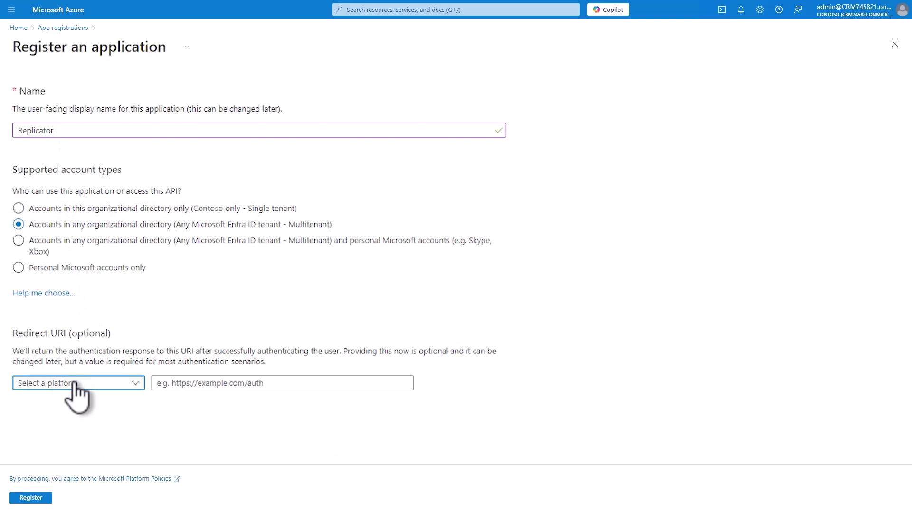
{"action": "left_click", "coordinate": [69, 420]}
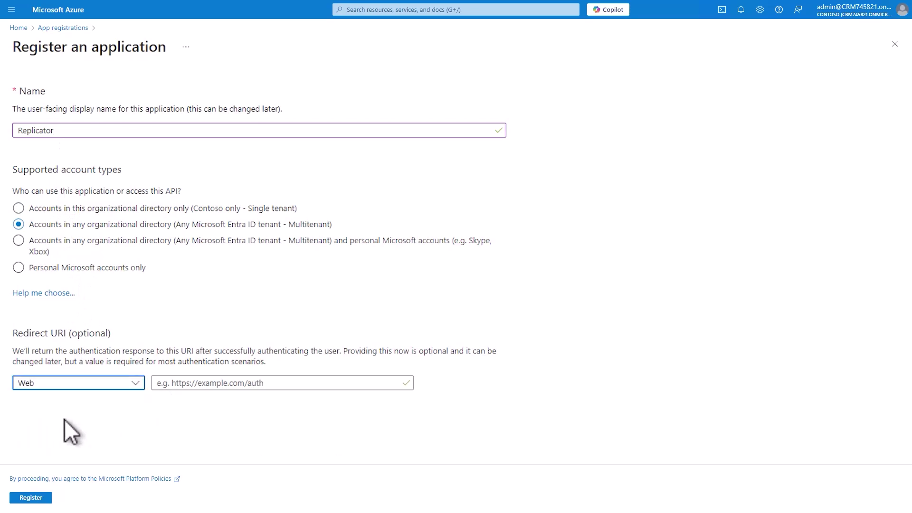
{"action": "left_click", "coordinate": [229, 383]}
{"action": "key", "text": "ctrl+v"}
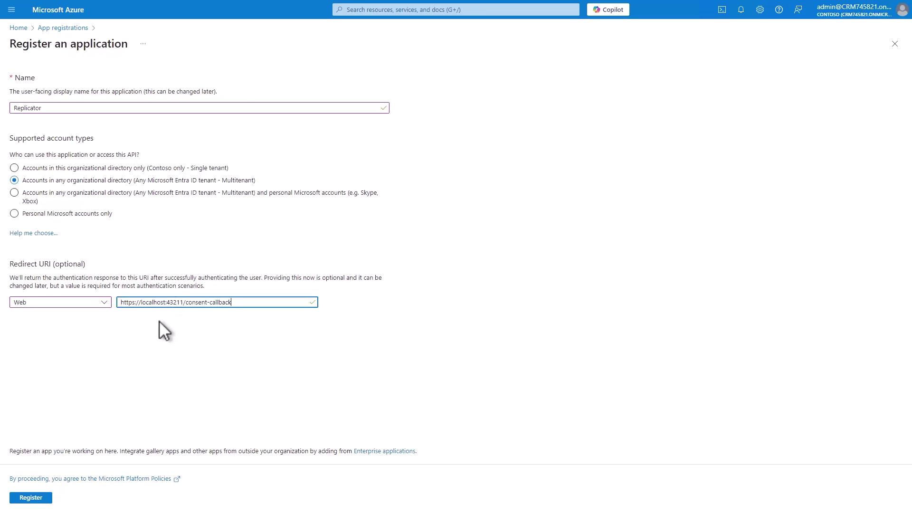
{"action": "left_click", "coordinate": [30, 498]}
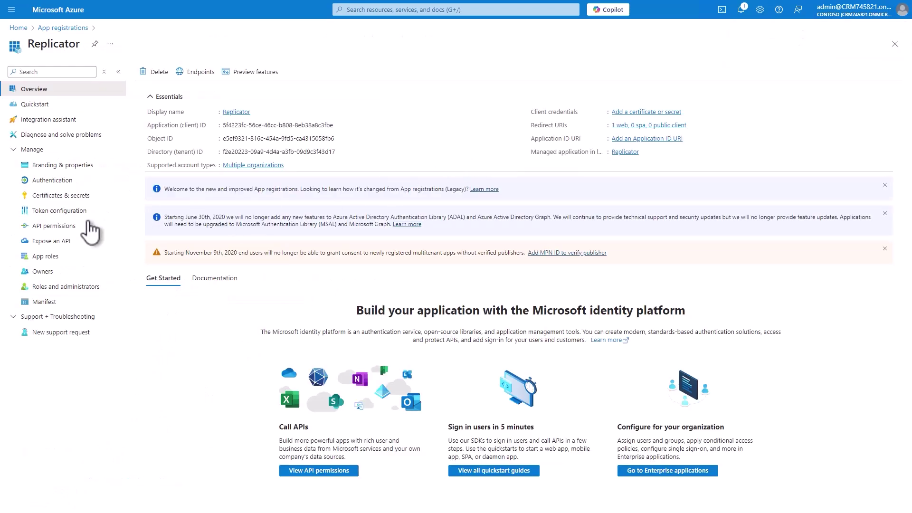
Add the delegated Dynamics CRM user_impersonation permission to the Replicator app registration
{"action": "left_click", "coordinate": [54, 226]}
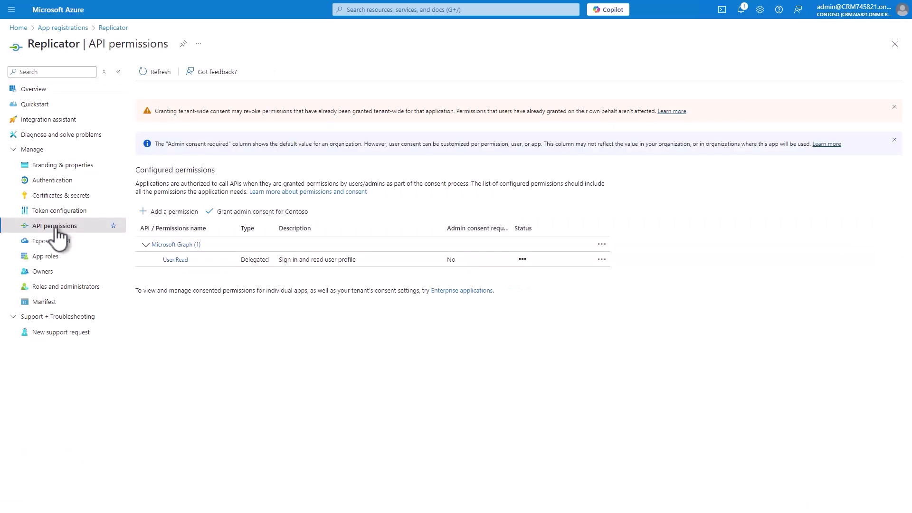
{"action": "left_click", "coordinate": [159, 212]}
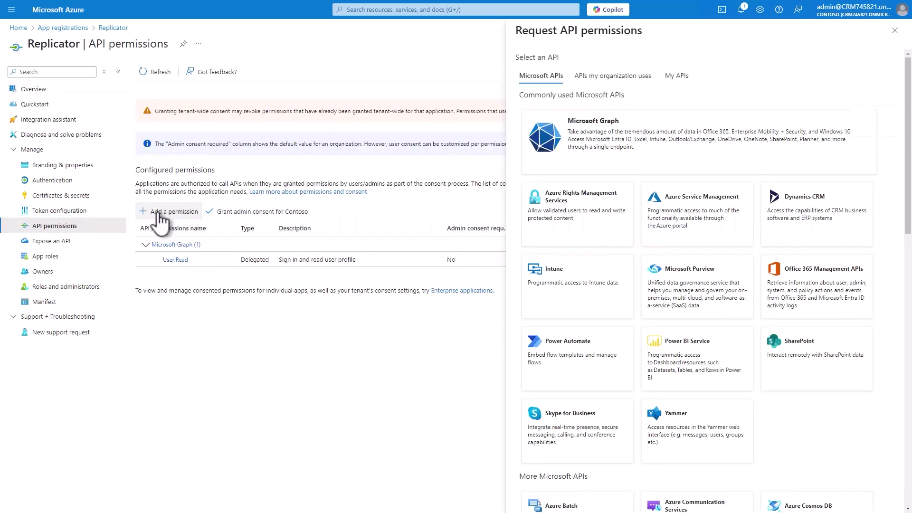
{"action": "left_click", "coordinate": [860, 225]}
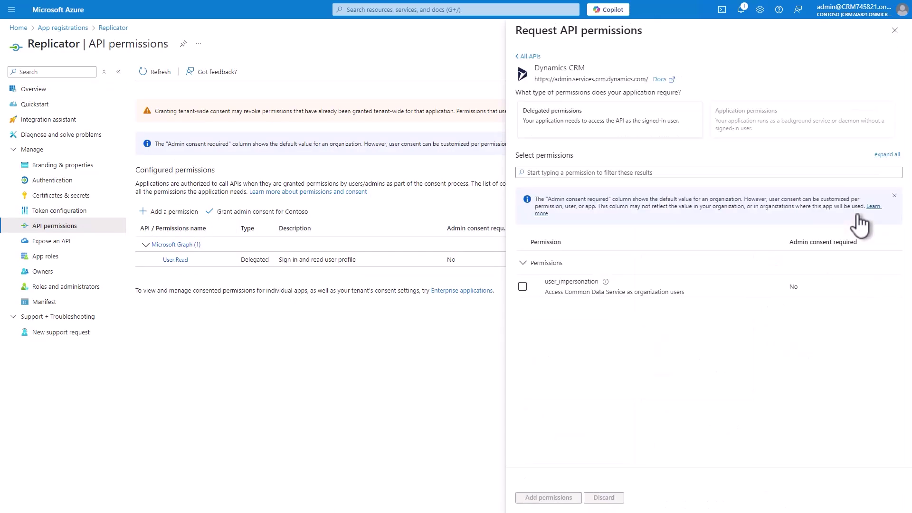
{"action": "left_click", "coordinate": [524, 293]}
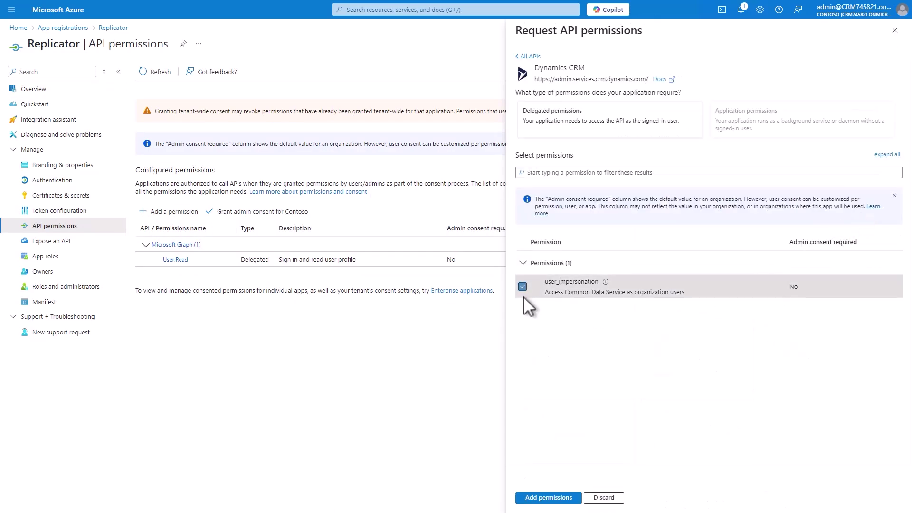
{"action": "left_click", "coordinate": [546, 497]}
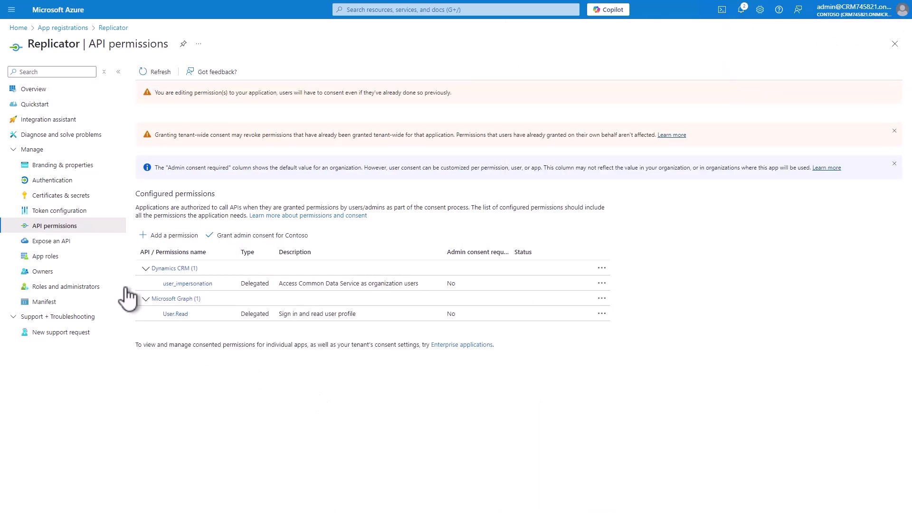
Create a client secret described as Replicator with the default expiry and copy its value
{"action": "left_click", "coordinate": [58, 196]}
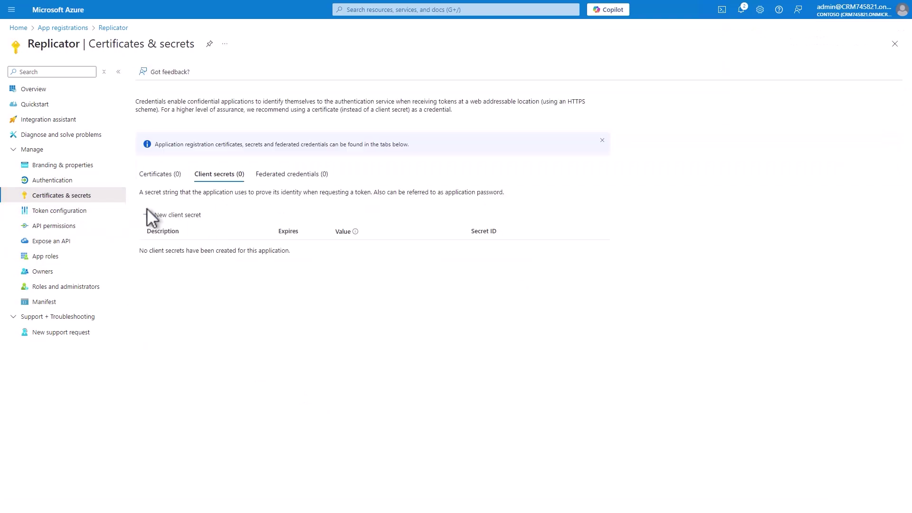
{"action": "left_click", "coordinate": [162, 214]}
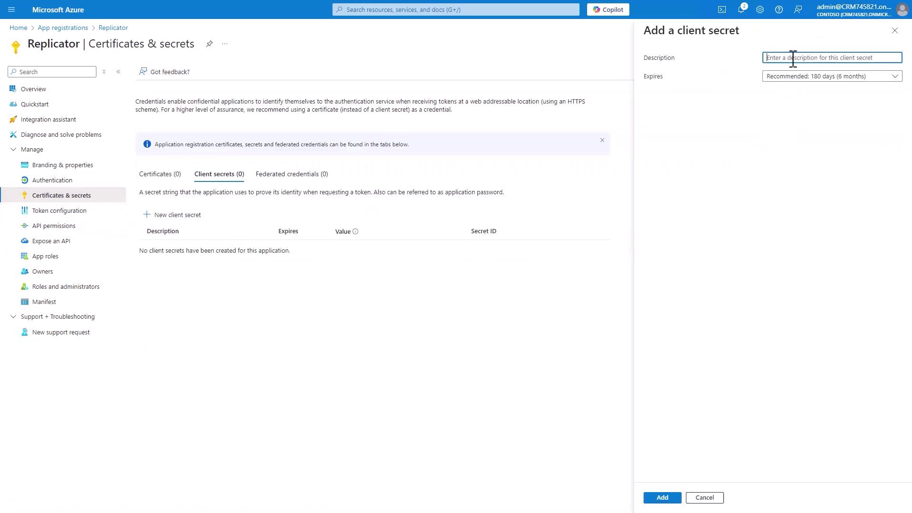
{"action": "type", "text": "Replicator"}
{"action": "left_click", "coordinate": [662, 497]}
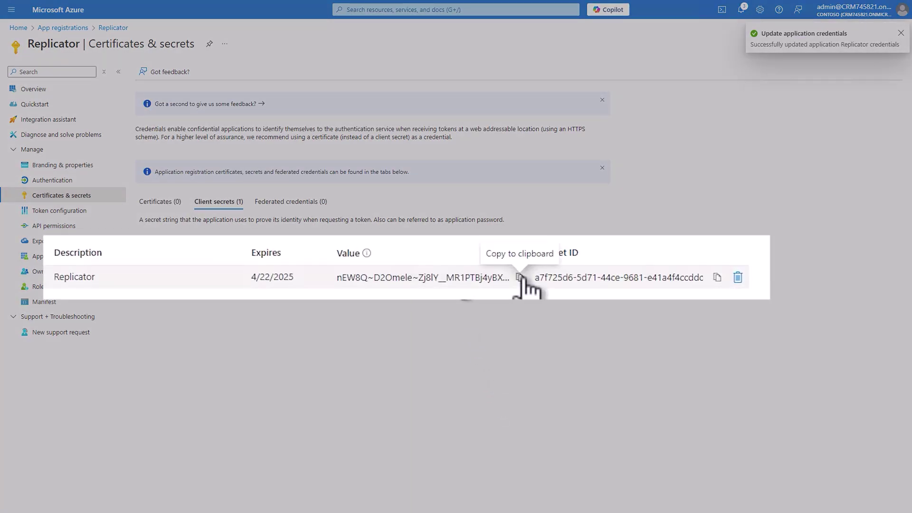
{"action": "left_click", "coordinate": [520, 277]}
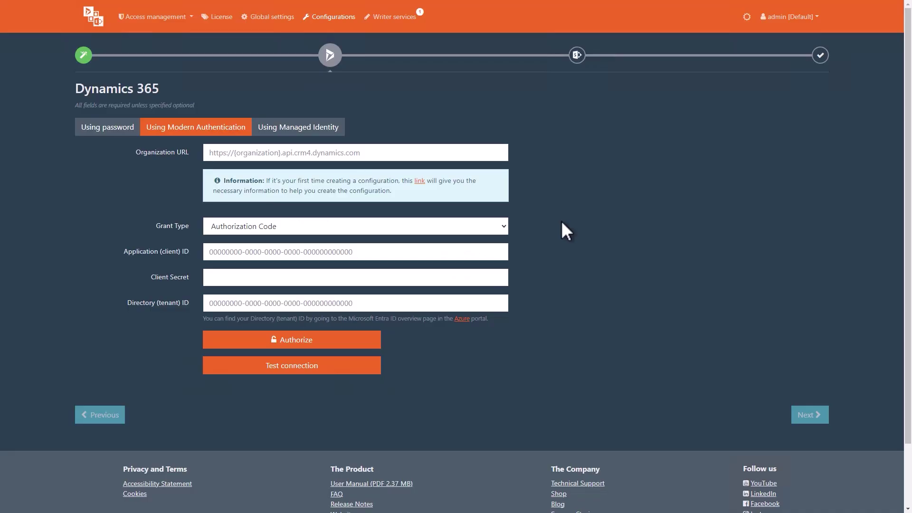
{"action": "left_click", "coordinate": [226, 278]}
{"action": "key", "text": "ctrl+v"}
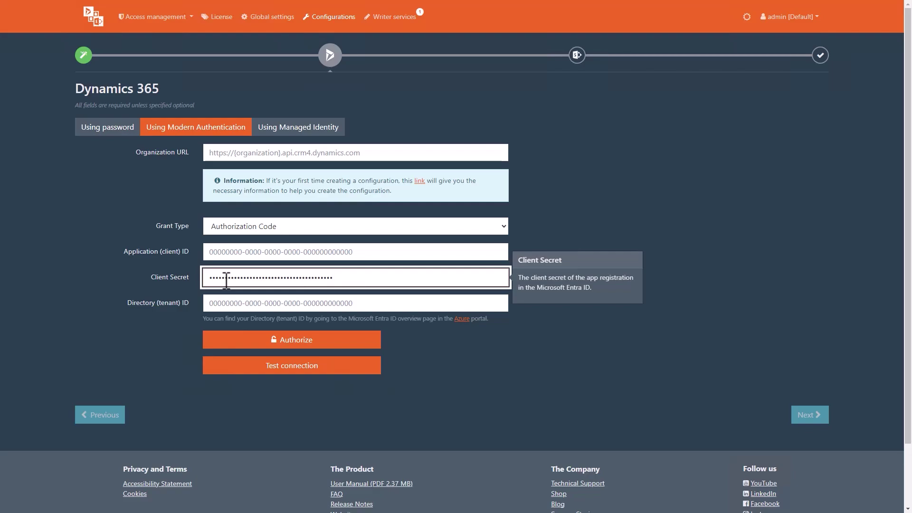
{"action": "left_click", "coordinate": [224, 251]}
{"action": "key", "text": "ctrl+v"}
{"action": "left_click", "coordinate": [229, 303]}
{"action": "key", "text": "ctrl+v"}
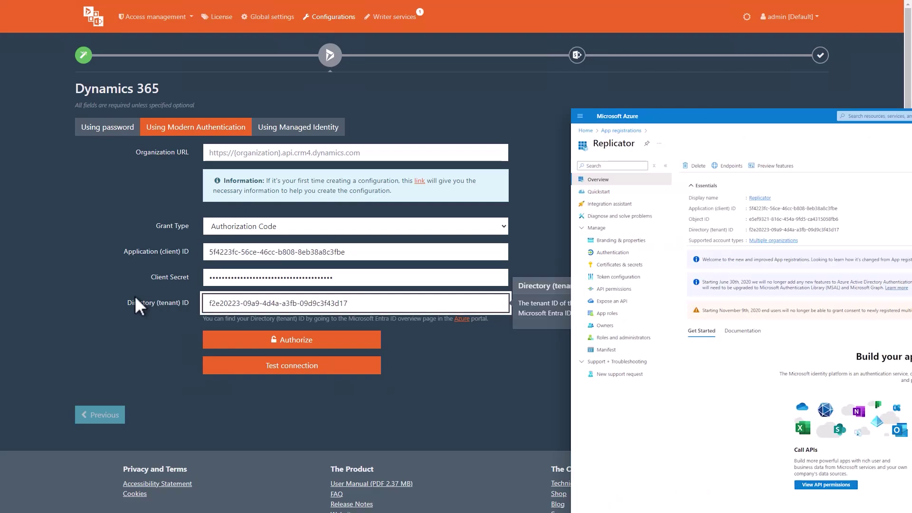
{"action": "key", "text": "shift+Tab"}
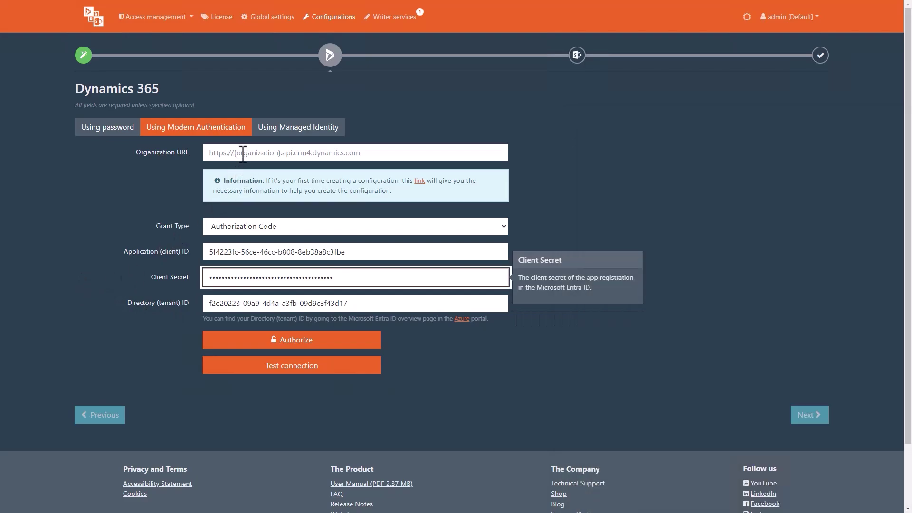
{"action": "left_click", "coordinate": [246, 153]}
{"action": "key", "text": "ctrl+v"}
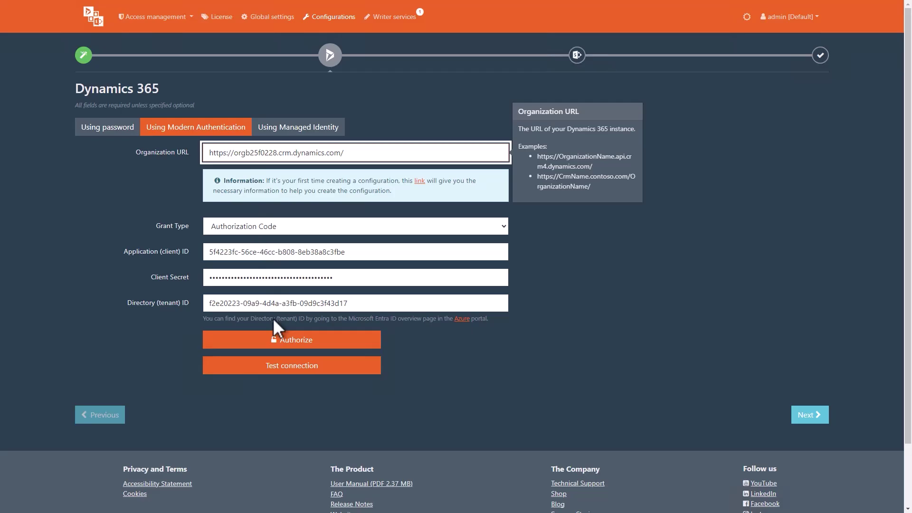
Authorize the Dynamics 365 connection with the System Administrator account, consenting on behalf of the organization, and test the connection
{"action": "left_click", "coordinate": [277, 340]}
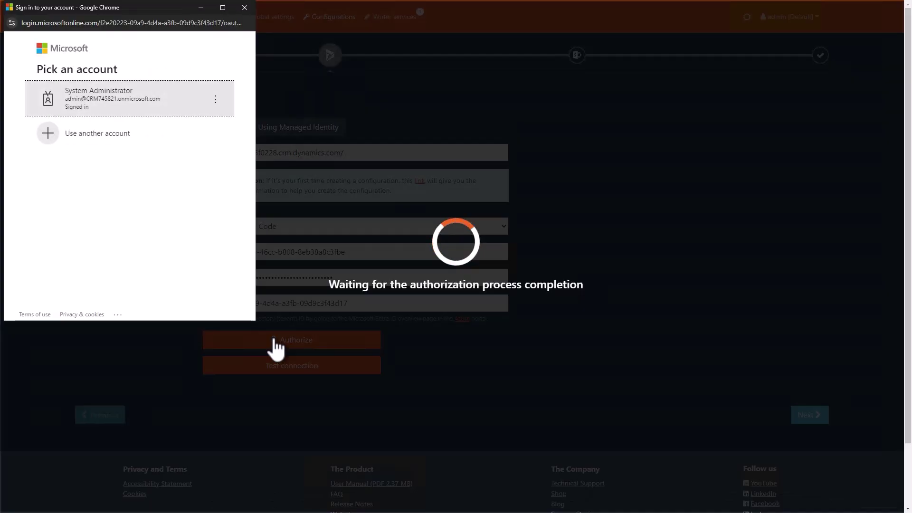
{"action": "left_click", "coordinate": [97, 103]}
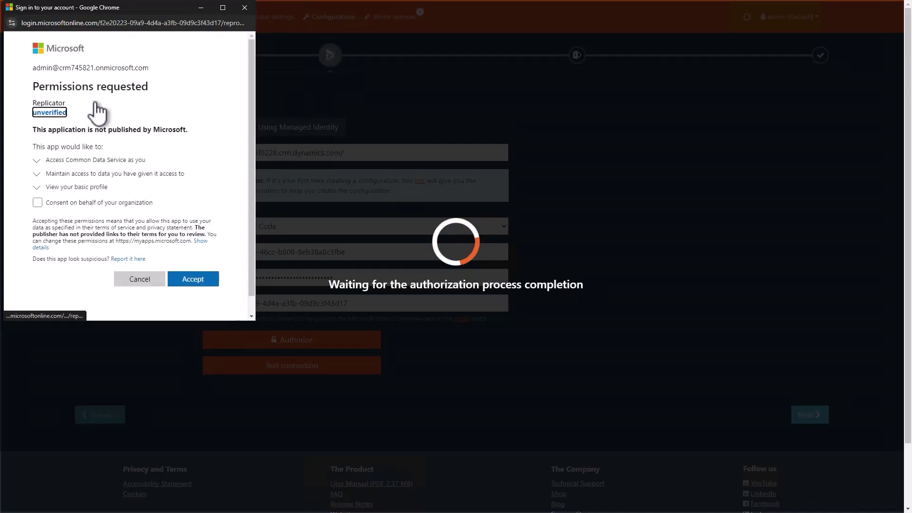
{"action": "left_click", "coordinate": [38, 203]}
{"action": "left_click", "coordinate": [190, 309]}
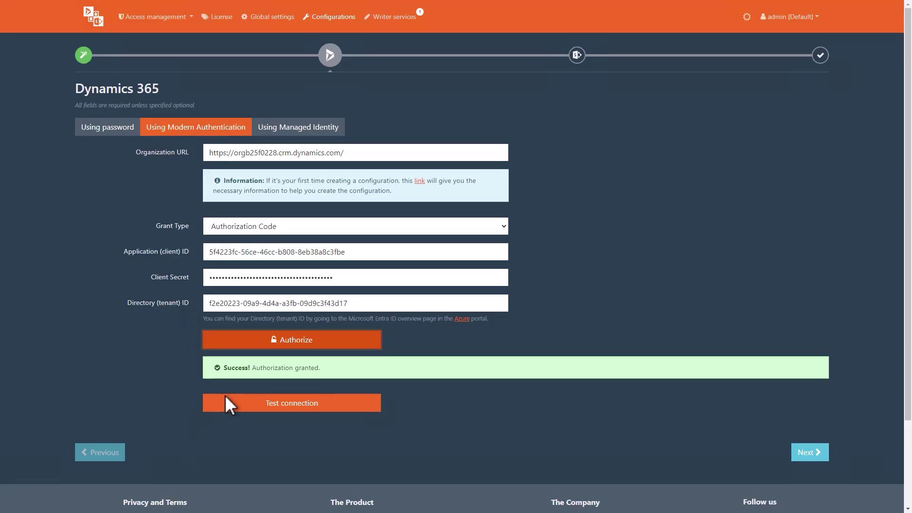
{"action": "left_click", "coordinate": [231, 404]}
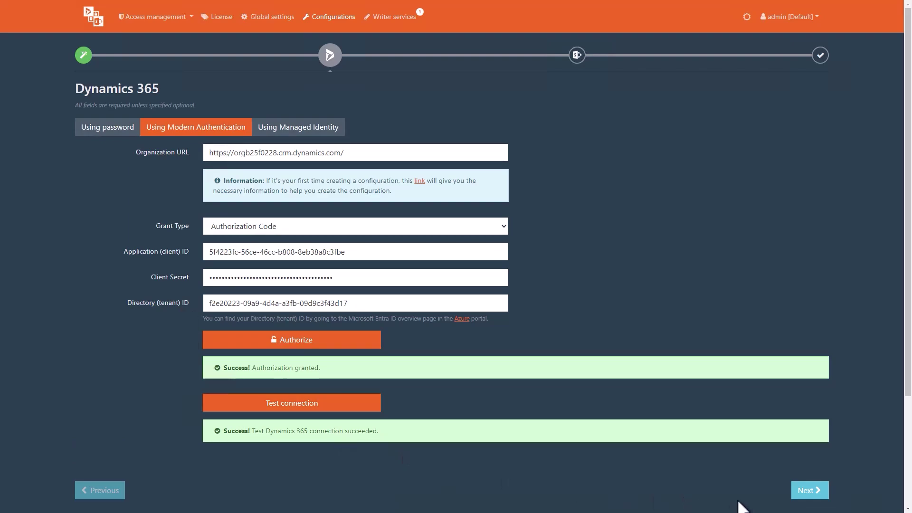
{"action": "left_click", "coordinate": [809, 491]}
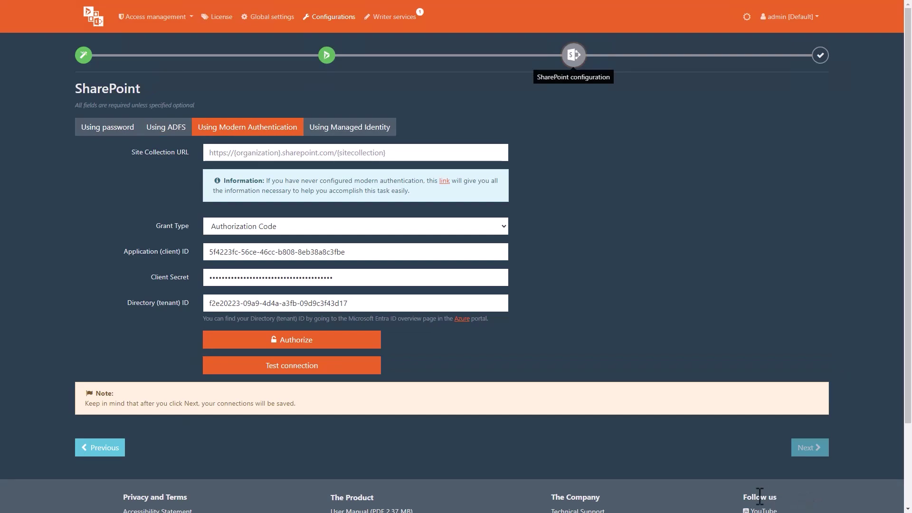
{"action": "left_click", "coordinate": [227, 154]}
{"action": "key", "text": "ctrl+v"}
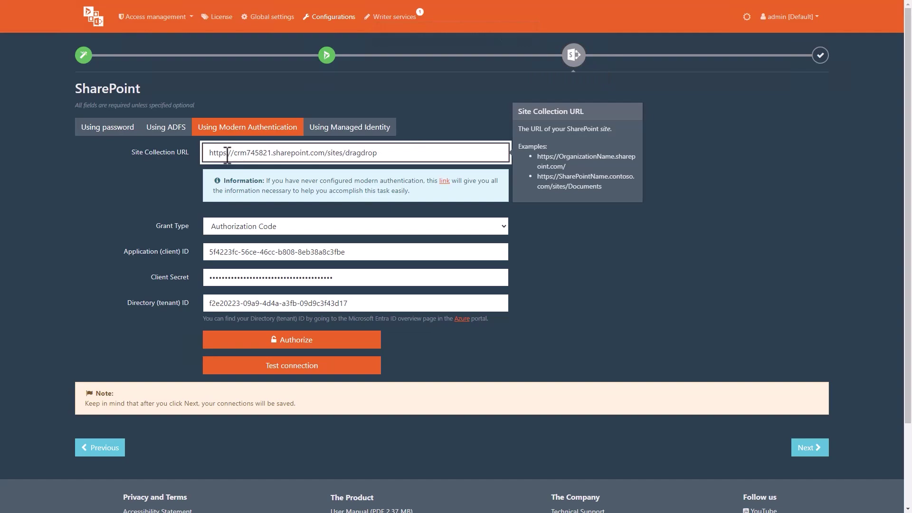
Authorize the SharePoint connection with the System Administrator account, consenting on behalf of the organization, and test the connection
{"action": "left_click", "coordinate": [268, 341]}
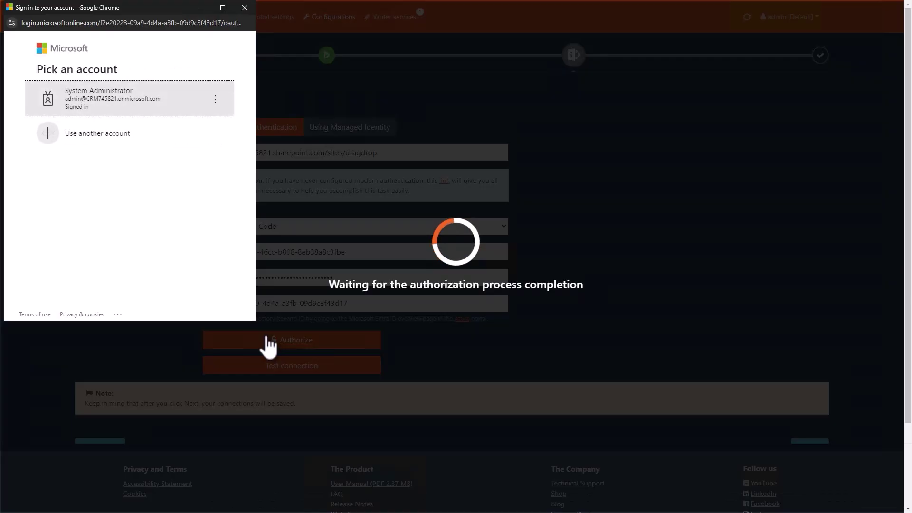
{"action": "left_click", "coordinate": [102, 108]}
{"action": "left_click", "coordinate": [38, 190]}
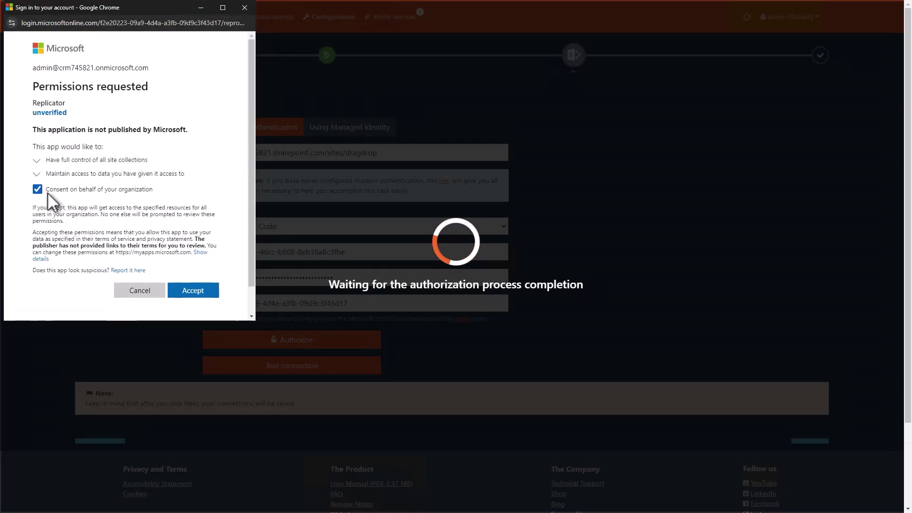
{"action": "left_click", "coordinate": [181, 290]}
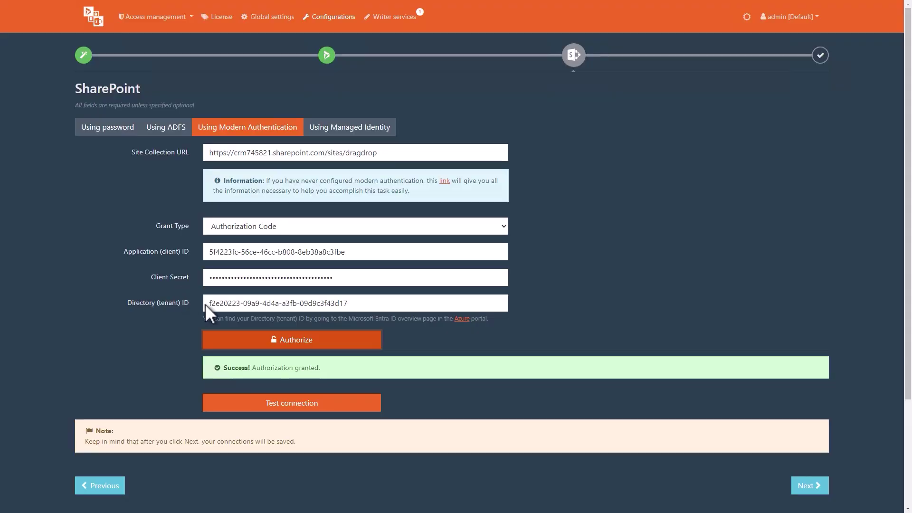
{"action": "left_click", "coordinate": [242, 406]}
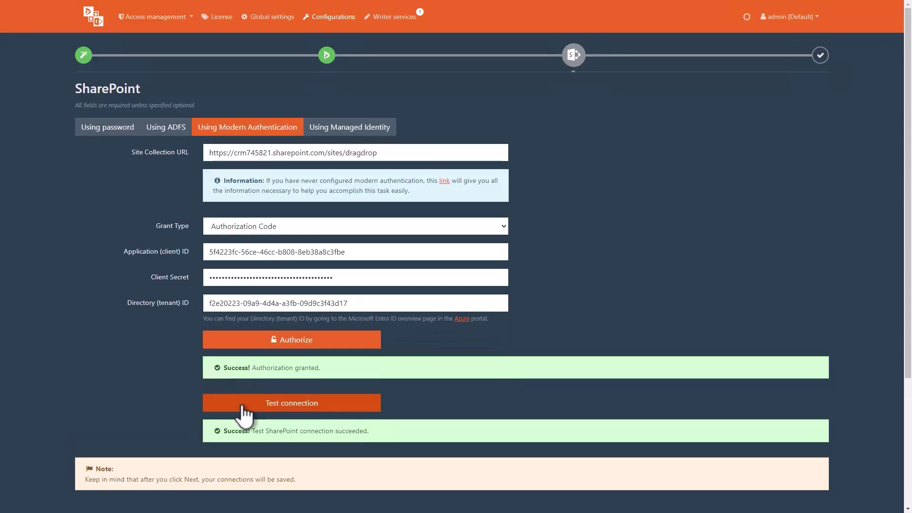
Finish the Replicator configuration without starting replication immediately and enable SharePoint Structure Creator for the Demo configuration
{"action": "scroll", "coordinate": [245, 414], "scroll_direction": "down", "scroll_amount": 3}
{"action": "left_click", "coordinate": [793, 351]}
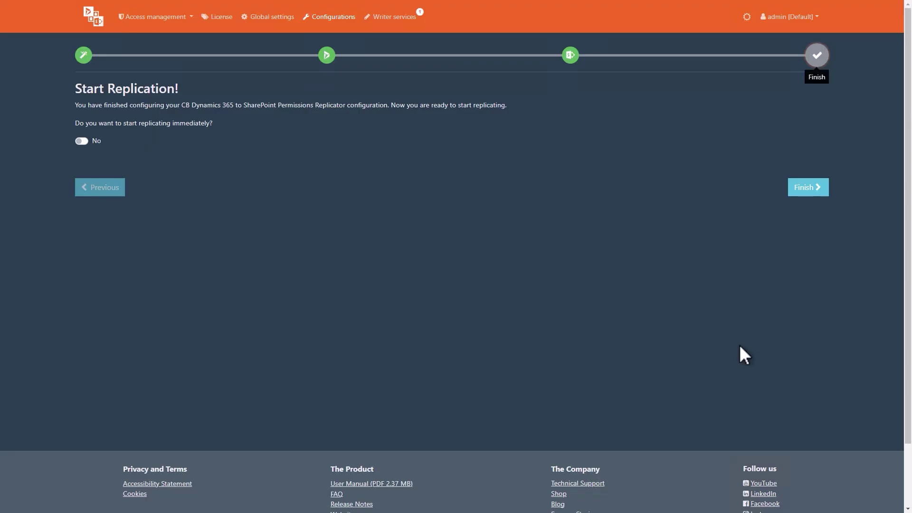
{"action": "left_click", "coordinate": [802, 187]}
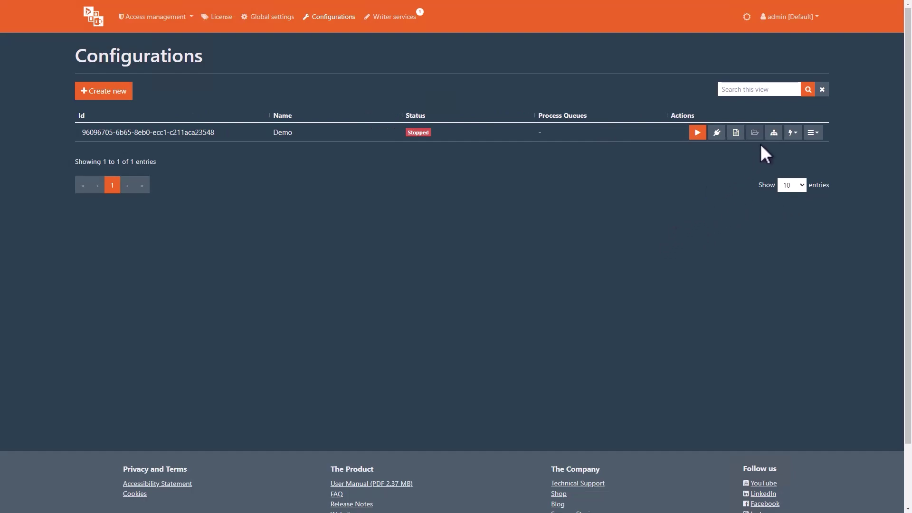
{"action": "left_click", "coordinate": [773, 138]}
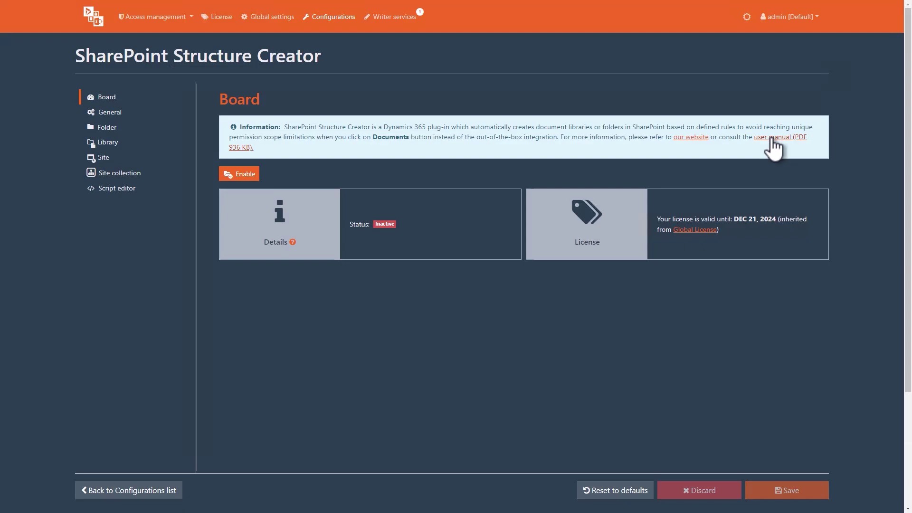
{"action": "left_click", "coordinate": [242, 176]}
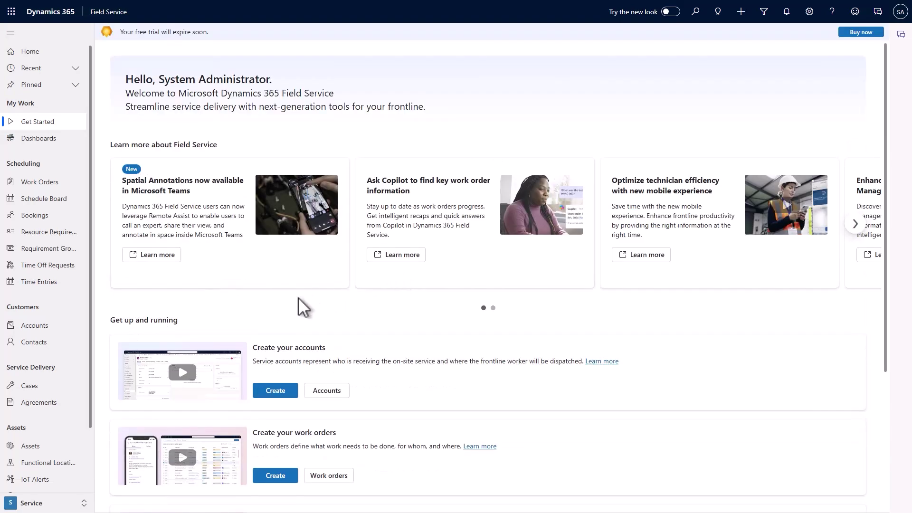
In Dynamics 365 Field Service, upload file-sample_150kB.pdf to the Documents Grid of the Bean-to-Cup Machines account
{"action": "left_click", "coordinate": [17, 332]}
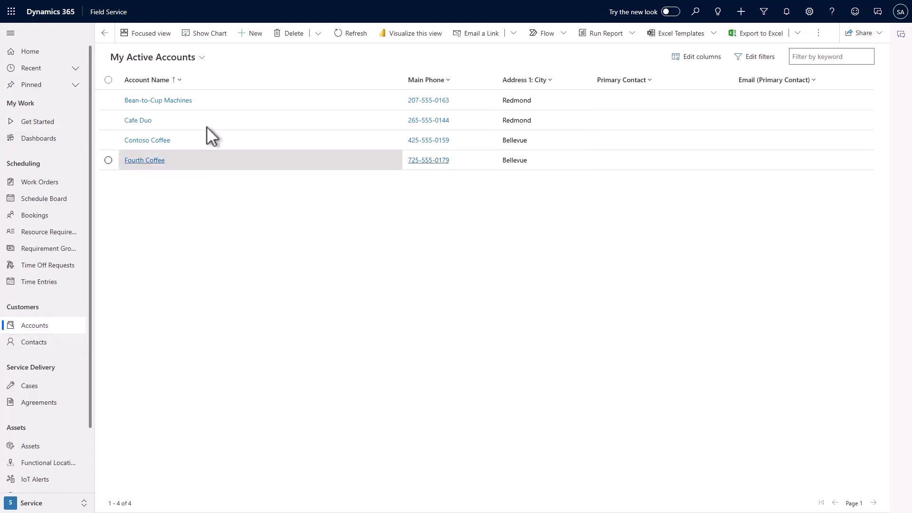
{"action": "left_click", "coordinate": [184, 101]}
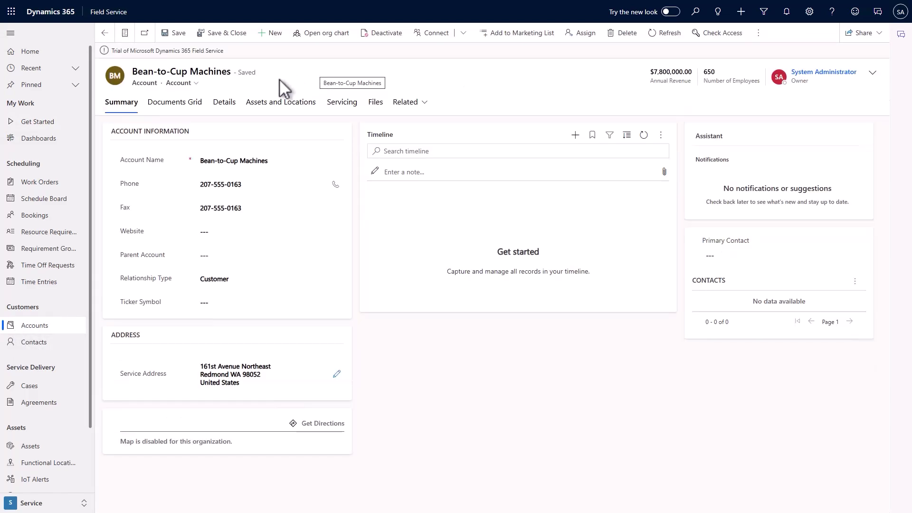
{"action": "left_click", "coordinate": [183, 101]}
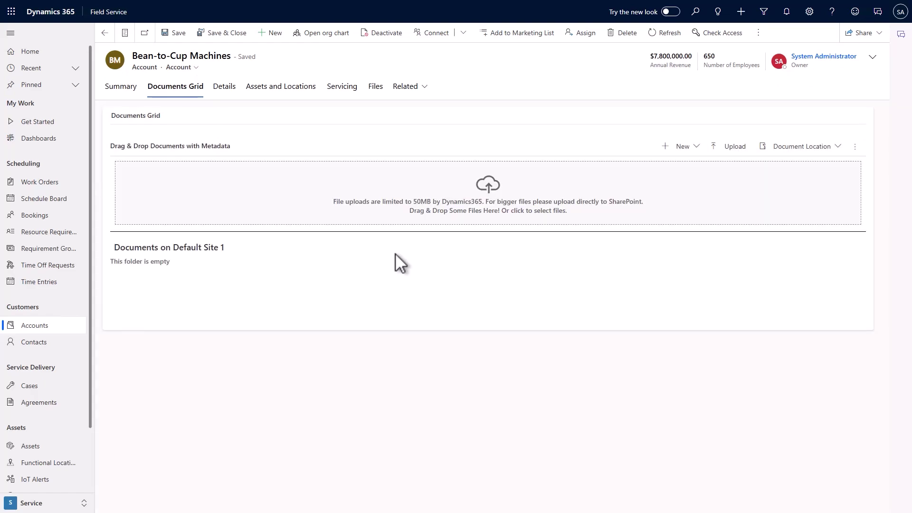
{"action": "key", "text": "alt+Tab"}
{"action": "left_click_drag", "start_coordinate": [438, 203], "coordinate": [257, 198]}
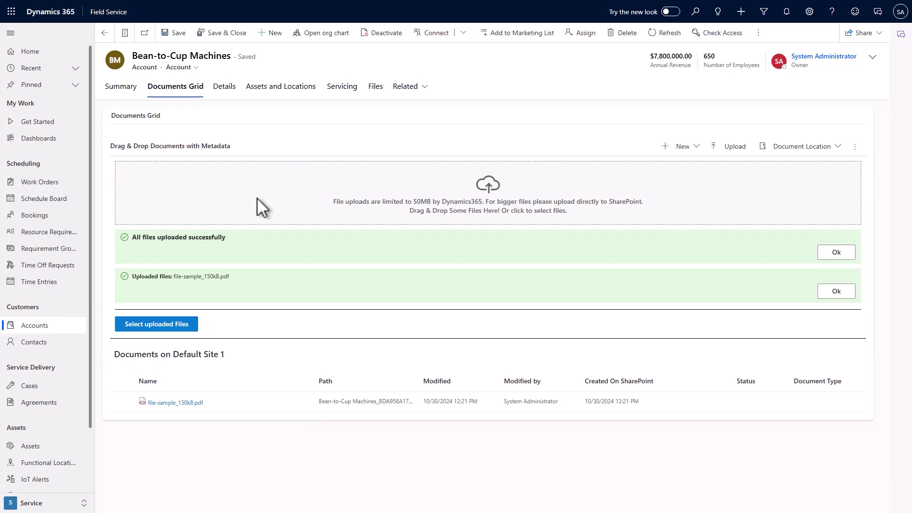
Edit the uploaded PDF's metadata, setting Status to Complete and Document Type to Agreement
{"action": "left_click", "coordinate": [121, 403]}
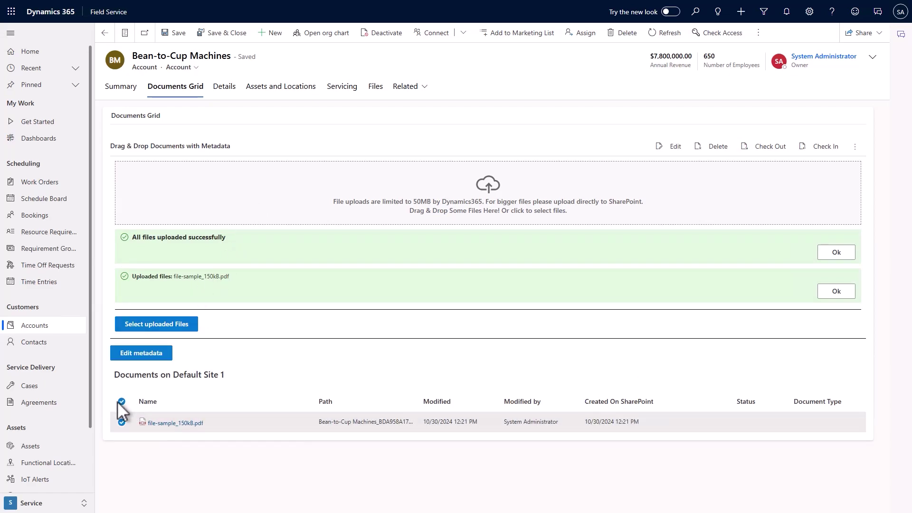
{"action": "left_click", "coordinate": [119, 355]}
{"action": "left_click", "coordinate": [406, 263]}
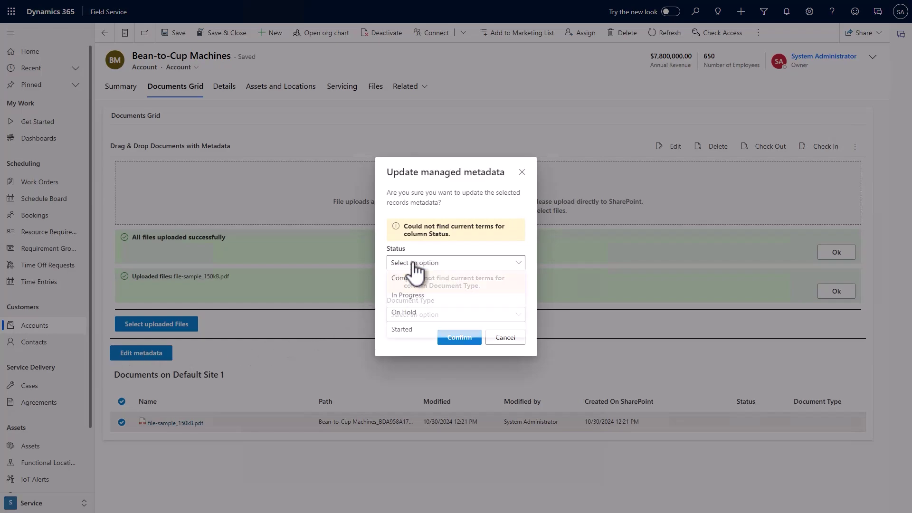
{"action": "left_click", "coordinate": [410, 277]}
{"action": "left_click", "coordinate": [427, 315]}
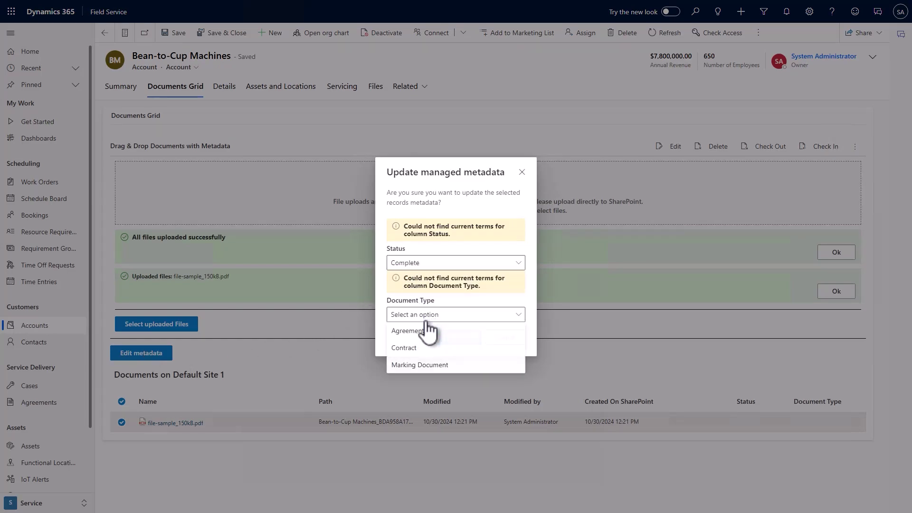
{"action": "left_click", "coordinate": [427, 331]}
{"action": "left_click", "coordinate": [468, 339]}
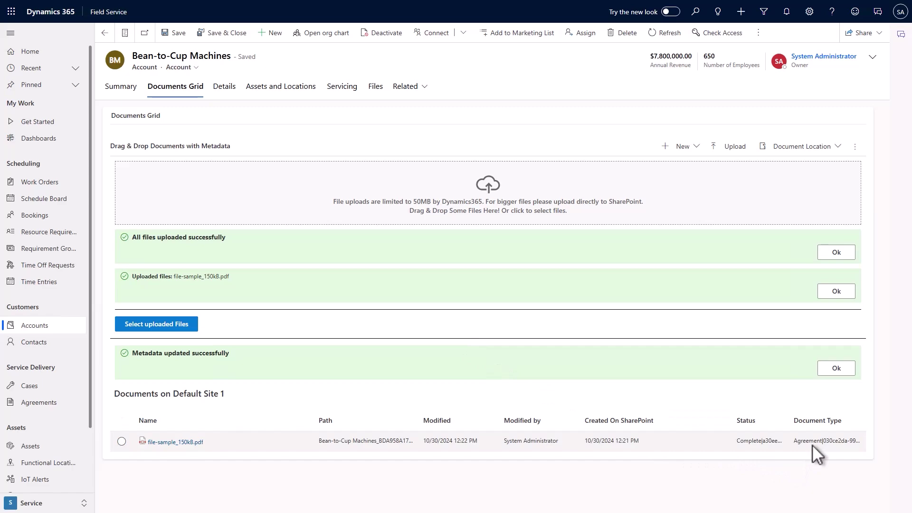
Open the uploaded PDF's SharePoint location to check its Status and Document Type columns
{"action": "left_click", "coordinate": [158, 440]}
{"action": "left_click", "coordinate": [851, 146]}
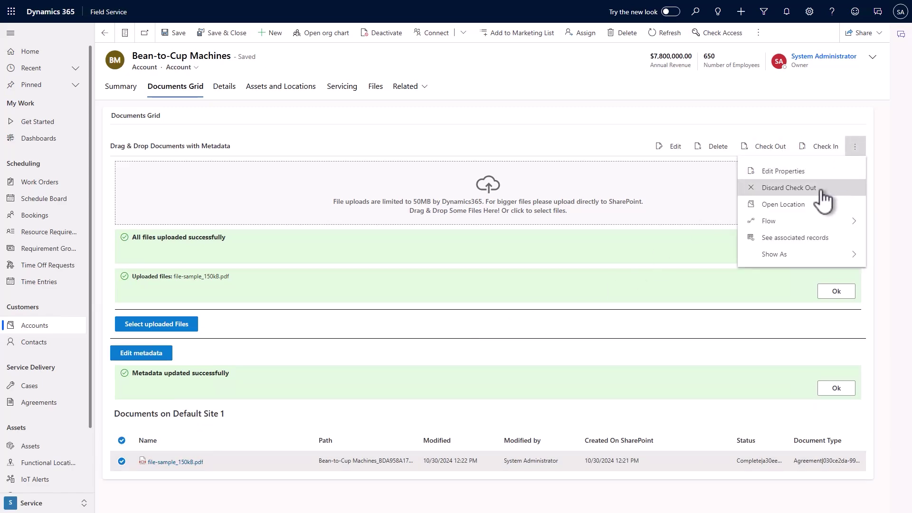
{"action": "left_click", "coordinate": [800, 203]}
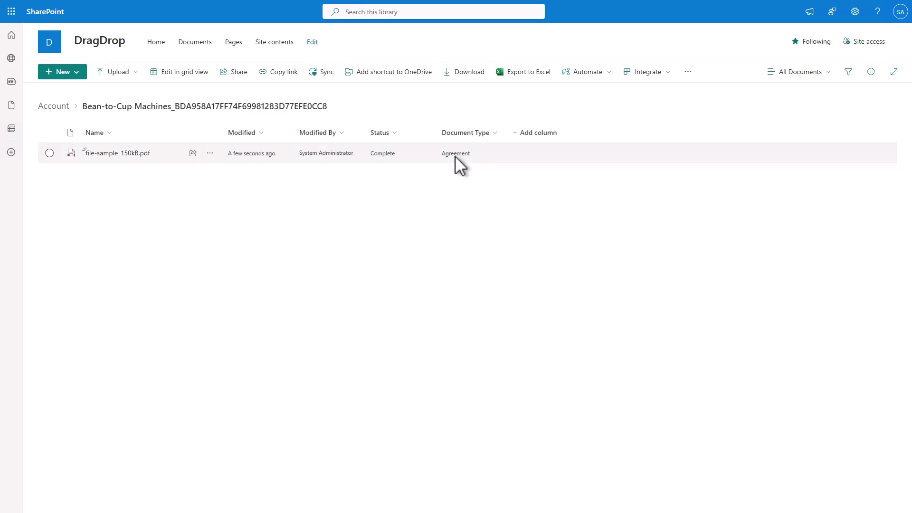